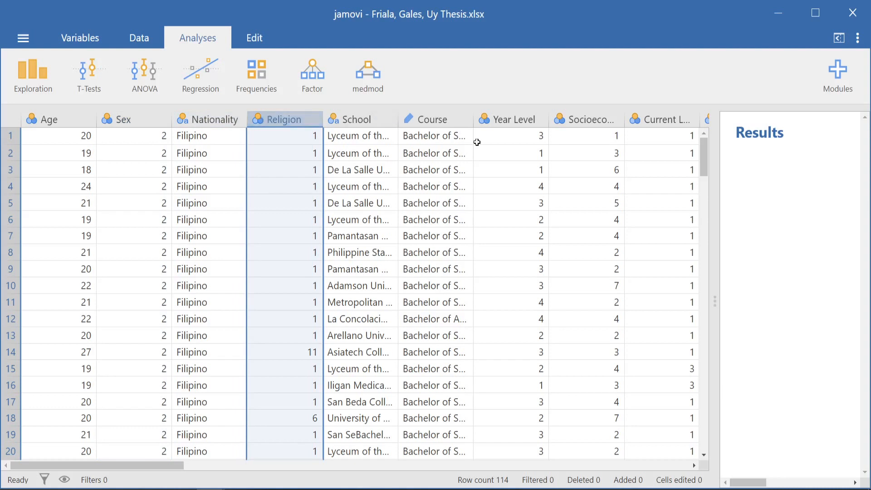
- Examine the coded values in the Sex, Year Level, Socioeconomic Status and Current Location columns of the data sheet
click(497, 119)
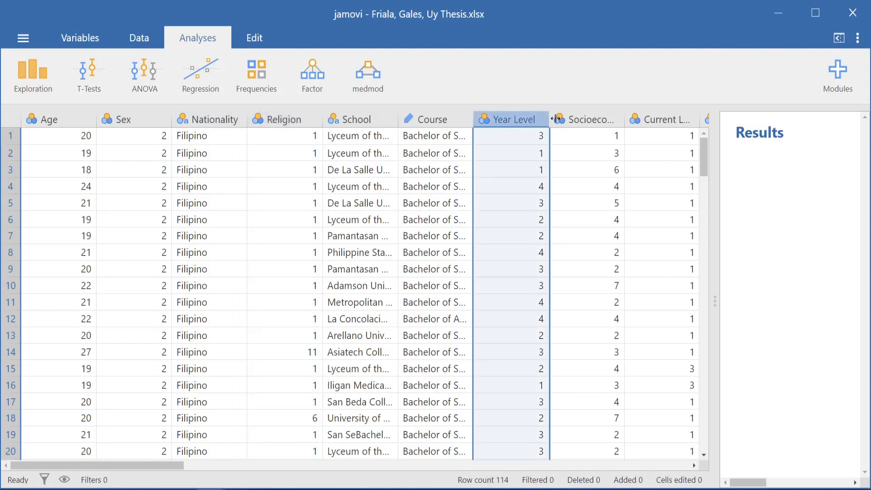
click(591, 120)
scroll(623, 164, right, 2)
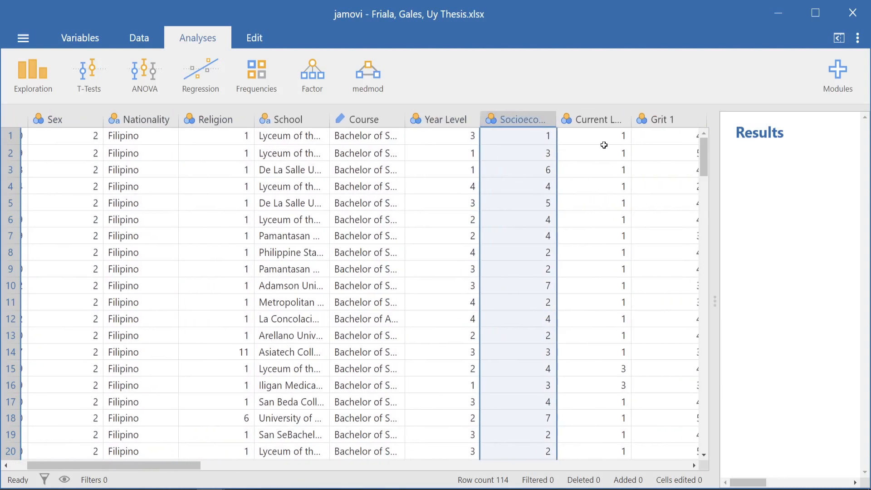
click(593, 121)
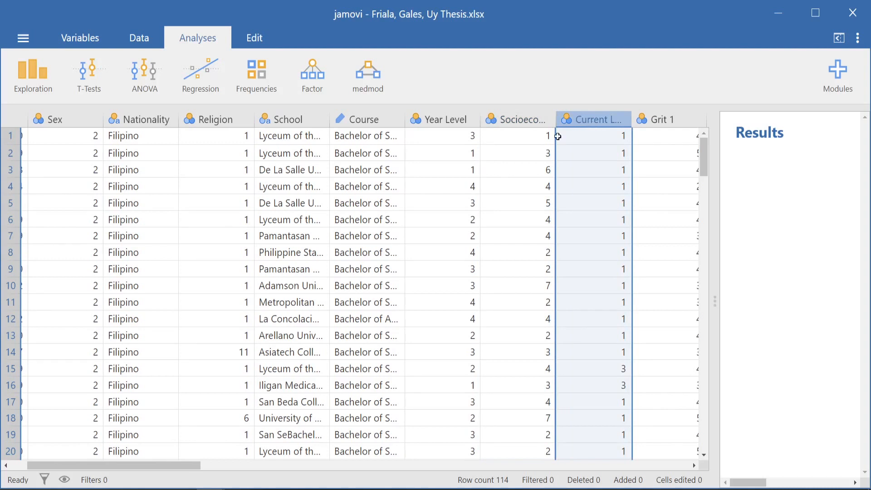
scroll(151, 216, left, 2)
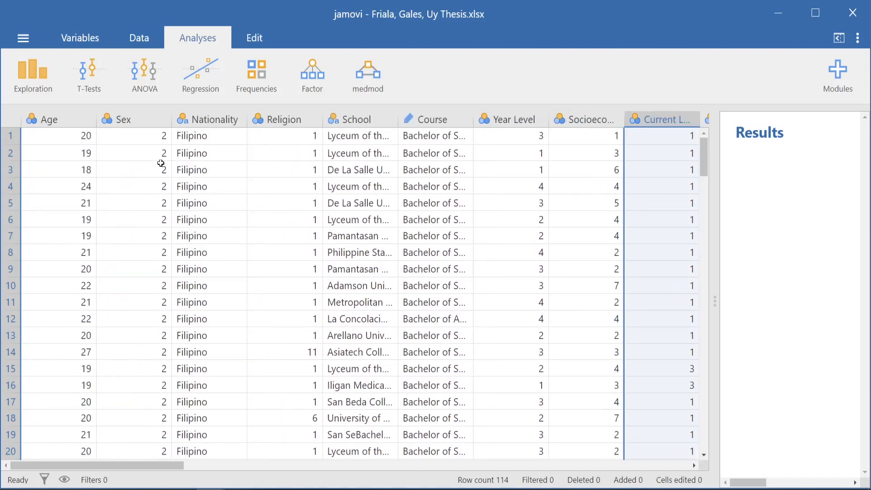
click(159, 136)
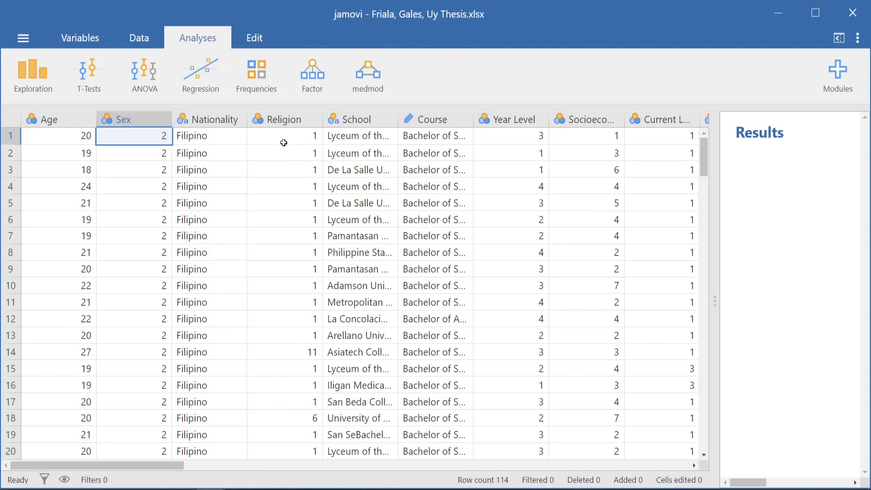
click(545, 137)
click(605, 136)
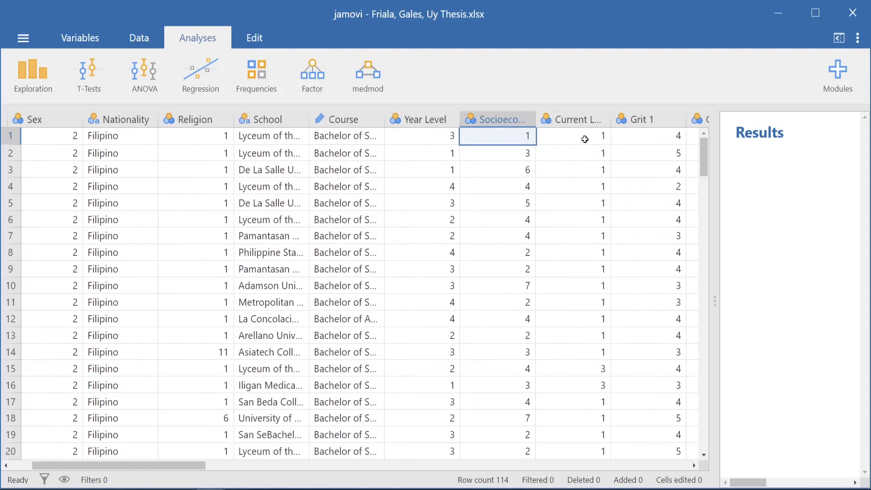
click(585, 139)
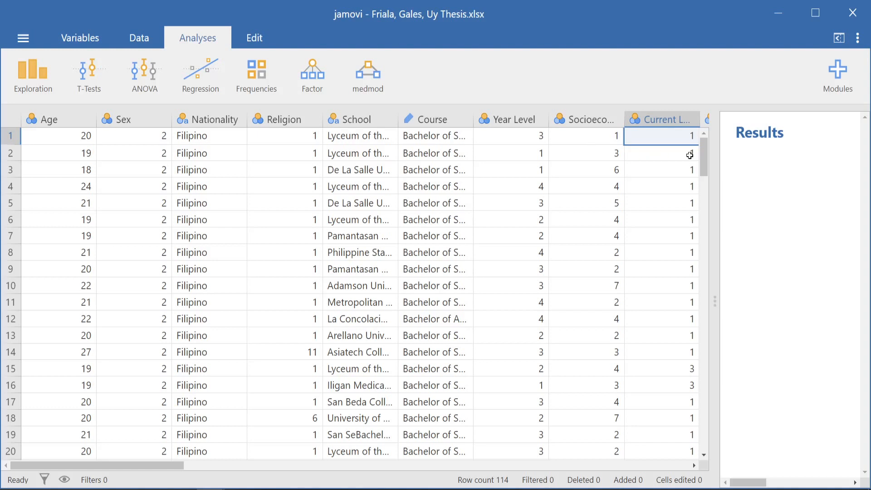
scroll(655, 136, right, 3)
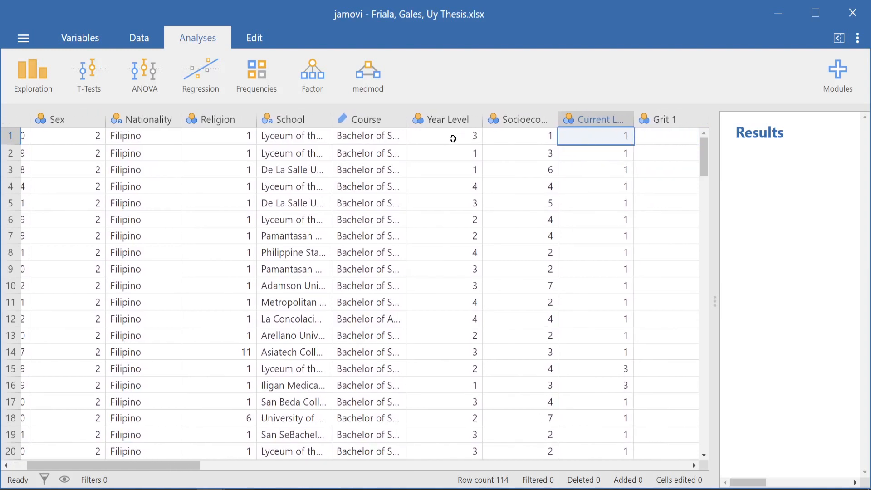
click(447, 120)
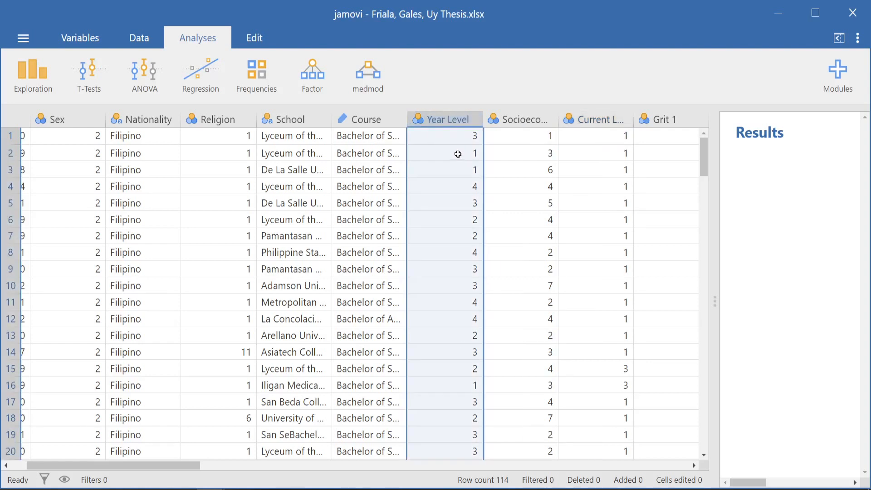
click(459, 155)
click(461, 219)
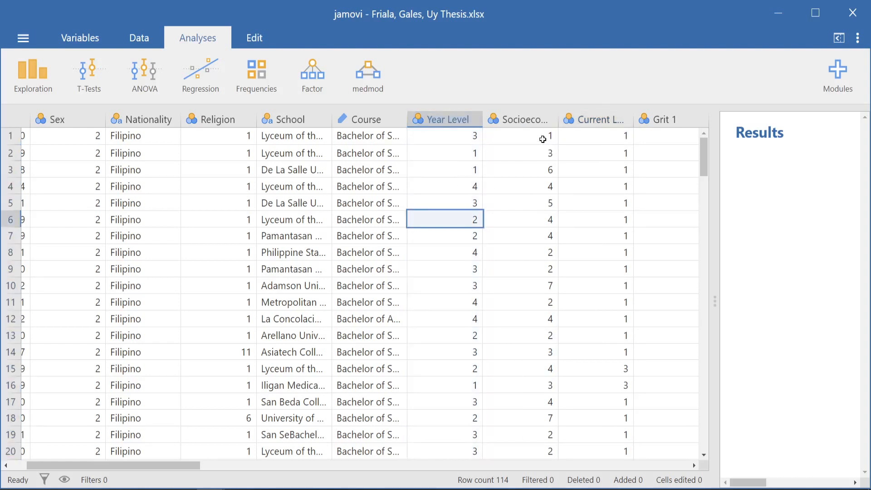
click(597, 140)
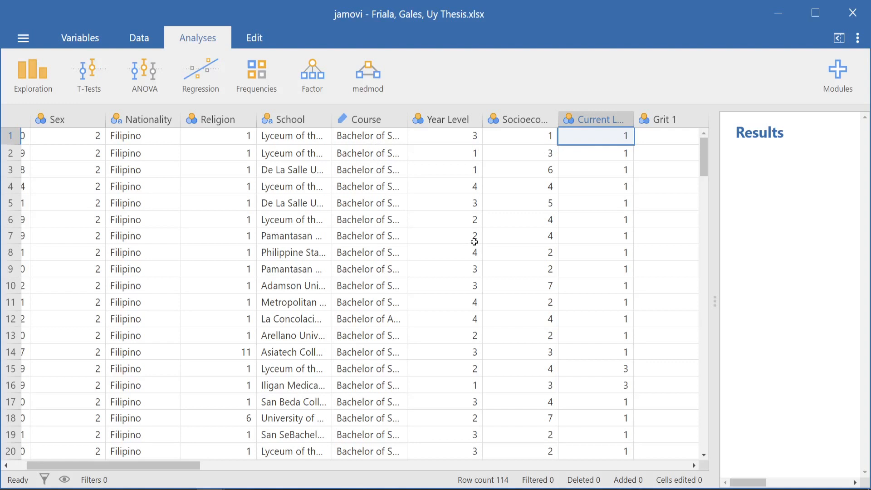
- Widen the Perseverance of Effort and Consistency of Interests columns so their full names fit in the headers
scroll(473, 242, right, 3)
scroll(474, 241, right, 5)
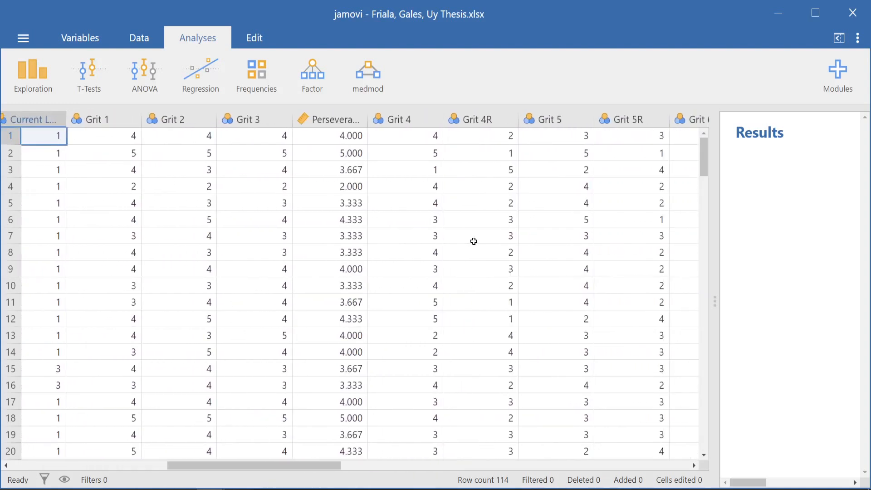
scroll(473, 241, right, 4)
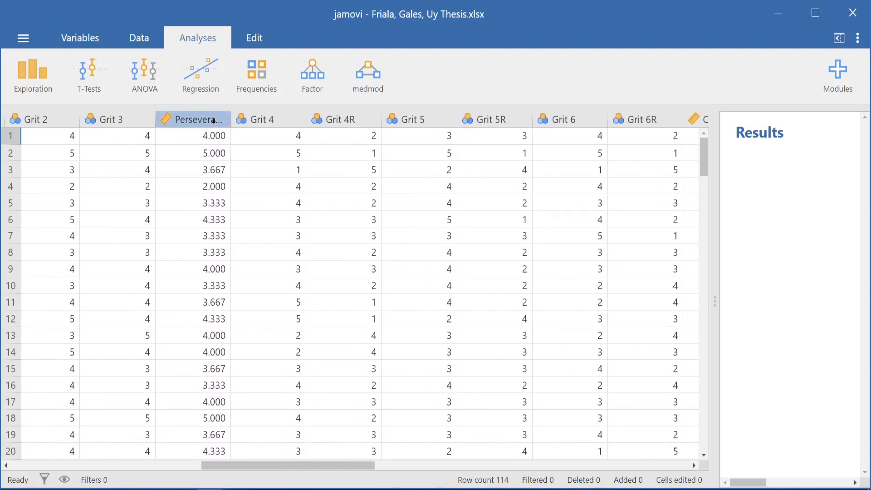
click(213, 119)
drag(231, 119, 295, 119)
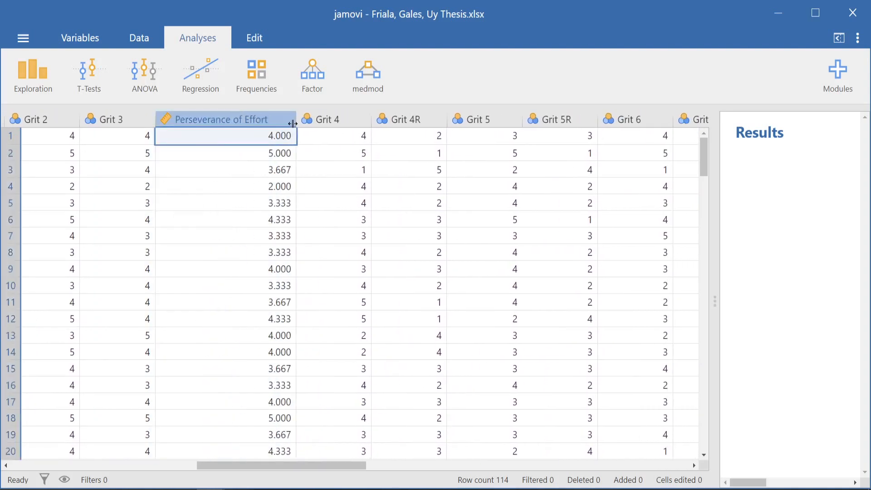
scroll(504, 213, right, 4)
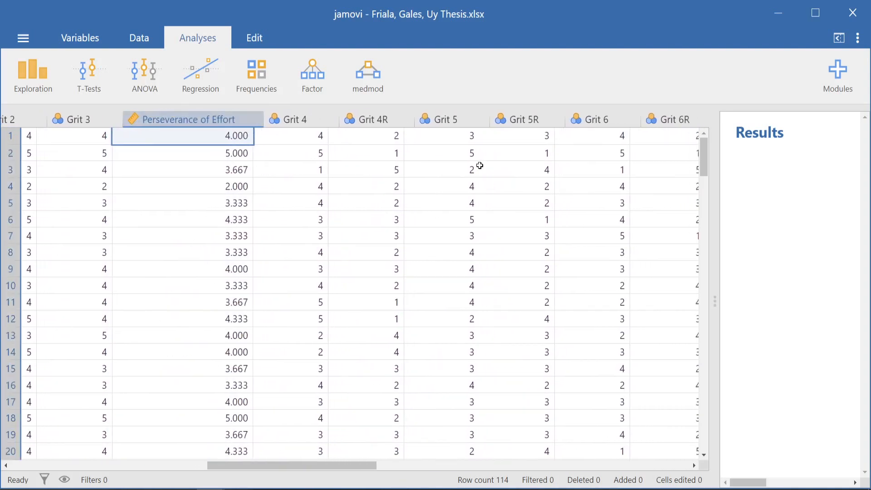
scroll(667, 185, right, 4)
click(447, 119)
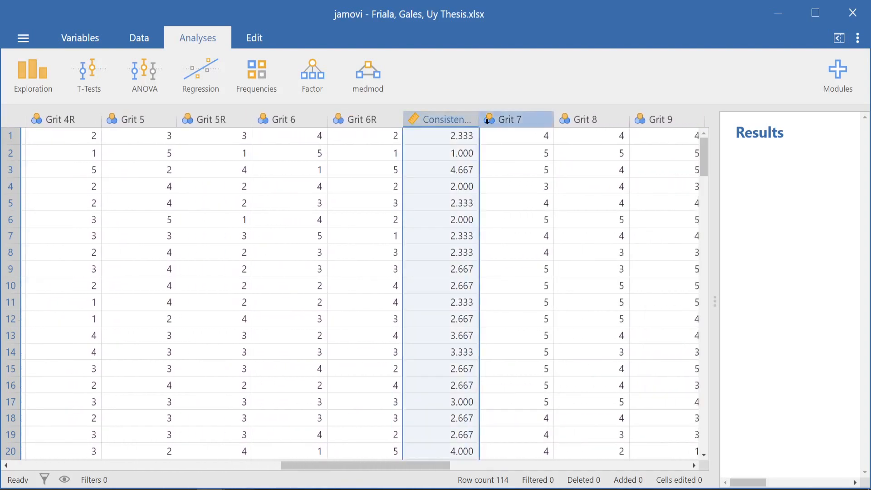
drag(476, 116, 548, 116)
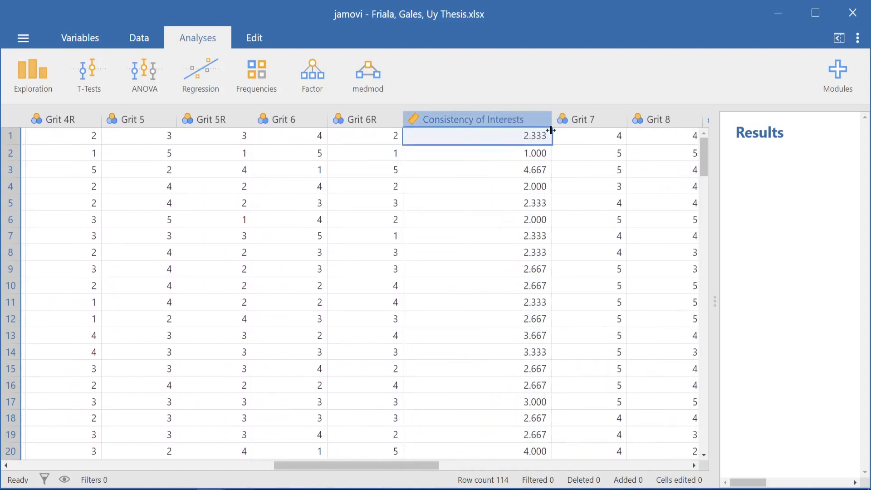
- Widen the Adaptability to Situations and Academic Buoyancy columns so their full names fit in the headers
scroll(602, 188, right, 5)
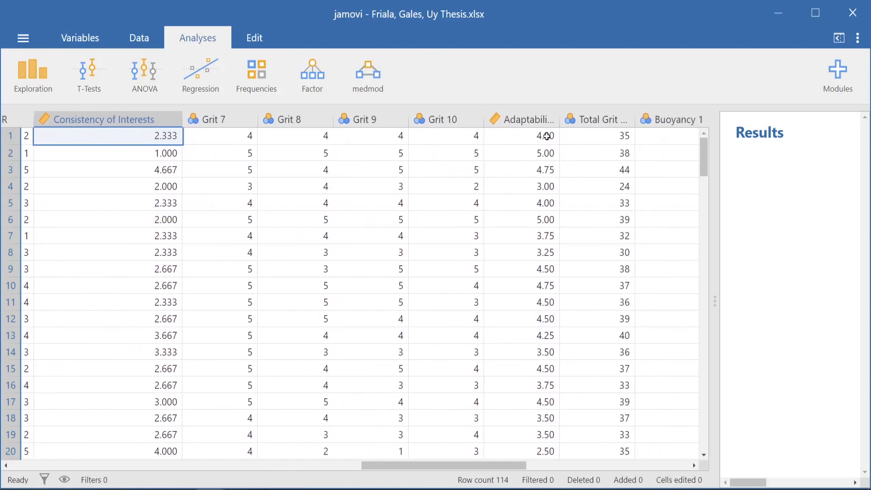
click(546, 120)
drag(545, 120, 616, 120)
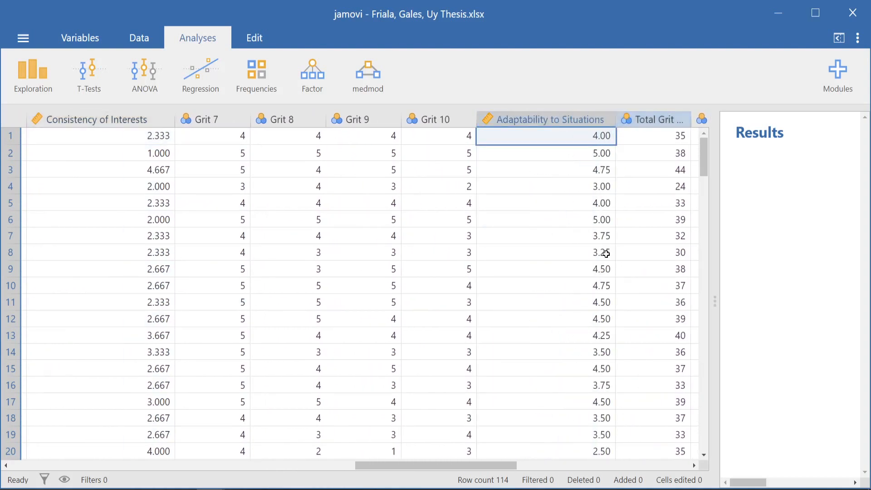
scroll(606, 255, right, 5)
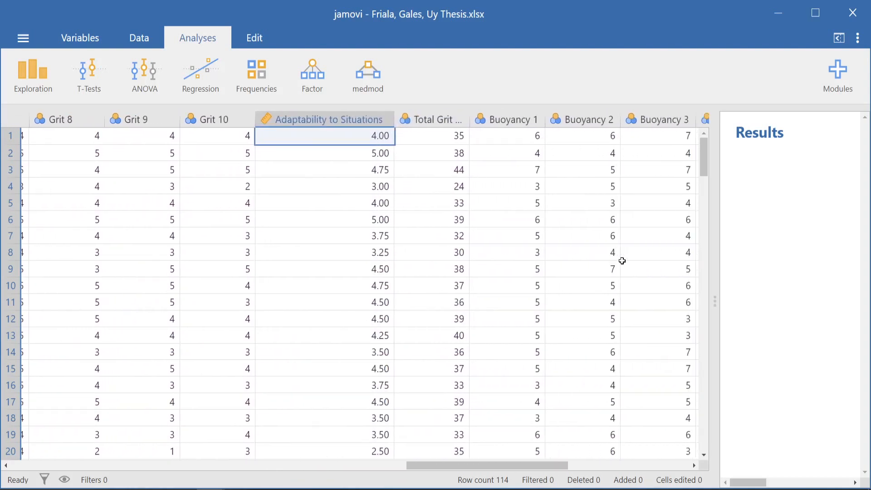
scroll(622, 261, right, 5)
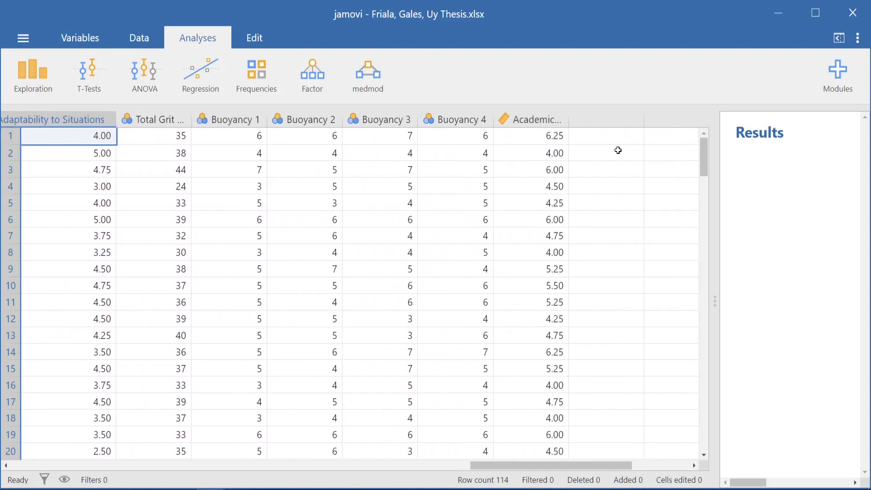
click(542, 120)
drag(550, 118, 595, 119)
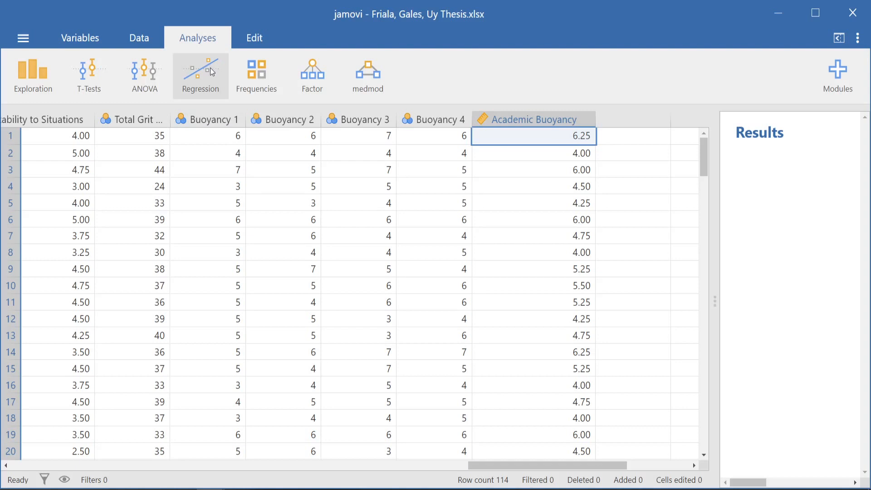
- Create a Linear Regression analysis and expand its setup and results areas over the data sheet
click(214, 92)
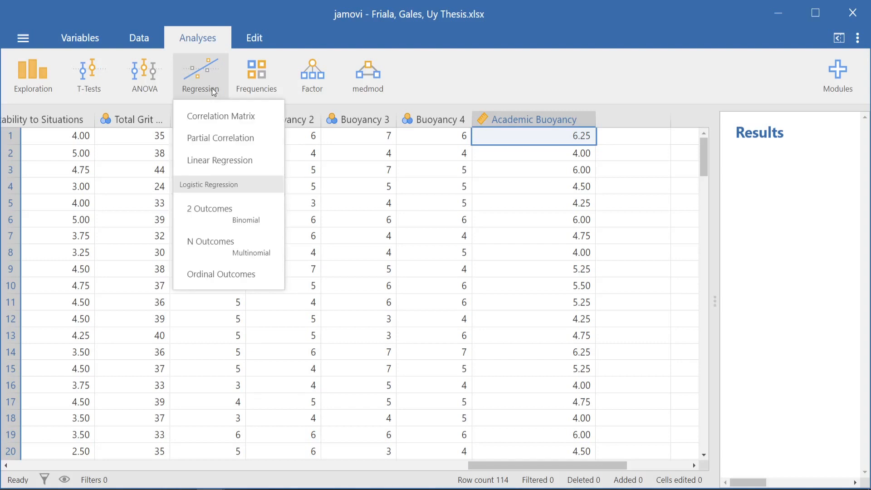
click(210, 160)
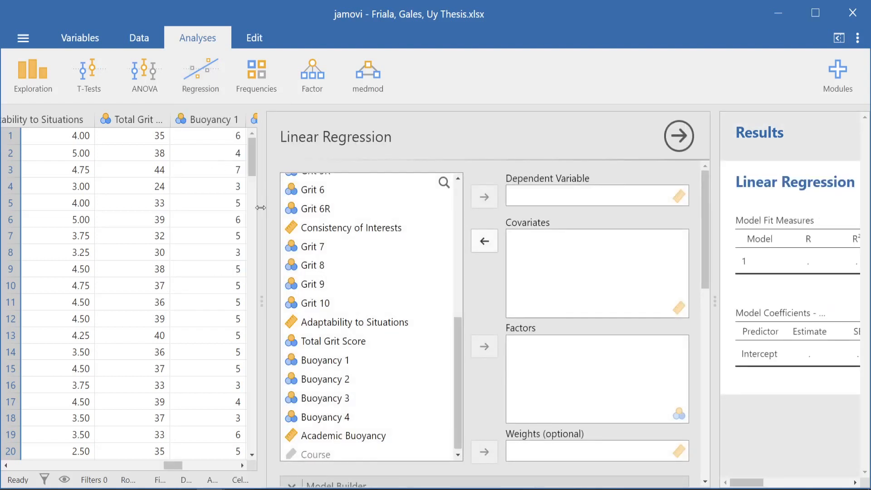
drag(260, 208, 9, 191)
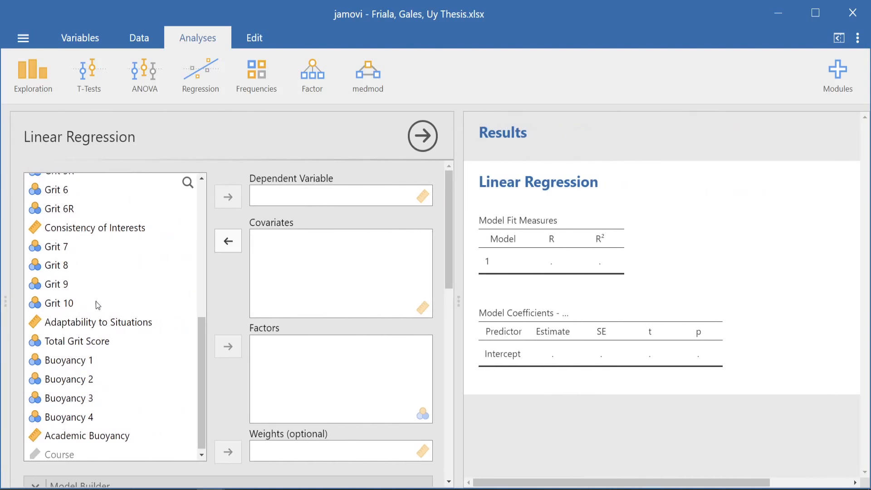
- Assign Academic Buoyancy as the dependent variable of the linear regression
scroll(110, 303, down, 1)
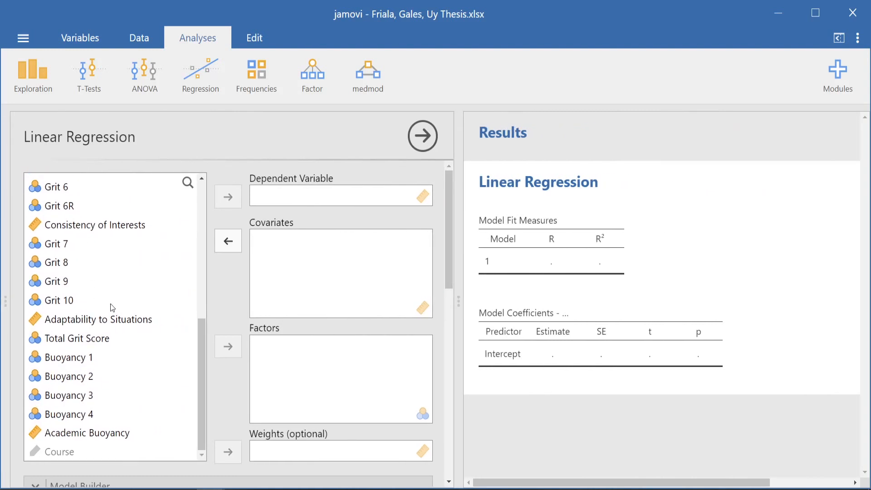
click(115, 434)
click(227, 202)
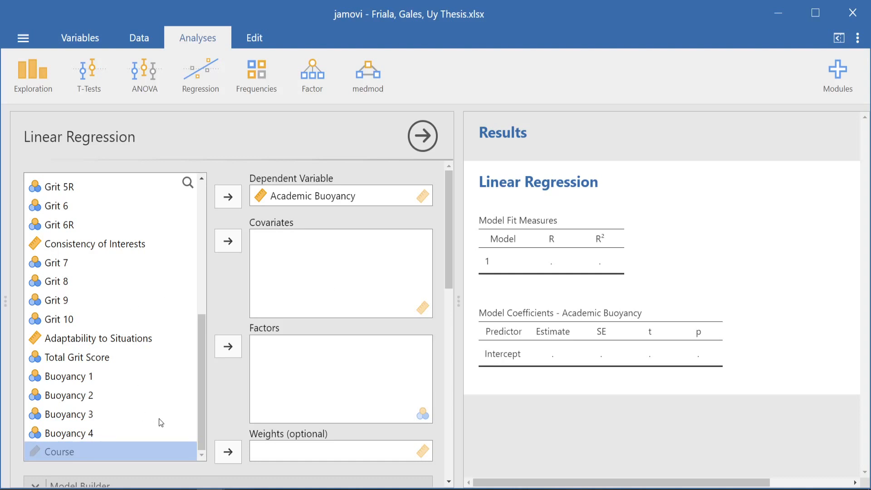
- Switch to the PowerPoint slide show to review the predictors on the Sample Model slide, and return to jamovi
mouse_move(154, 489)
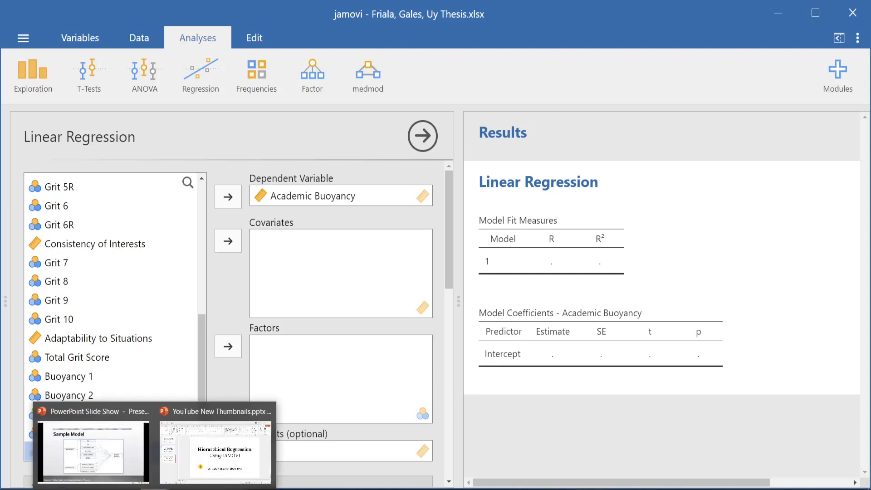
click(133, 476)
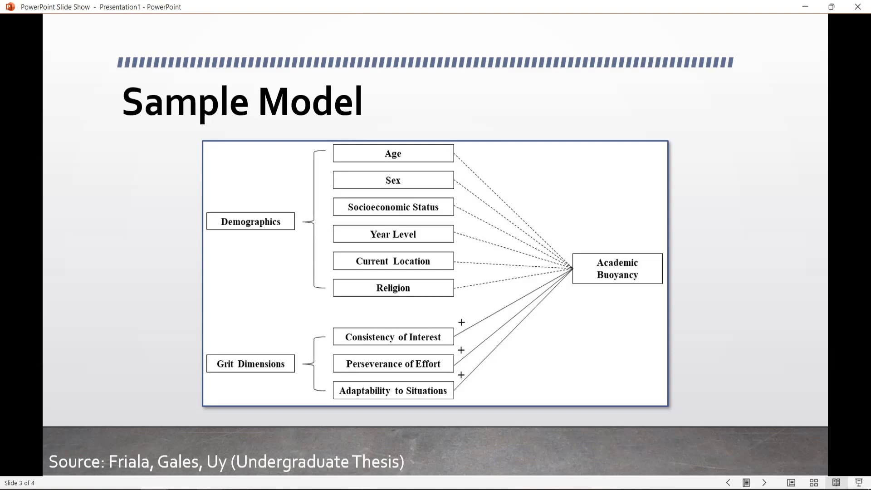
click(214, 457)
- Add Age, Sex, Year Level, Socioeconomic Status, Current Location and Religion as covariates of the linear regression
scroll(105, 204, up, 10)
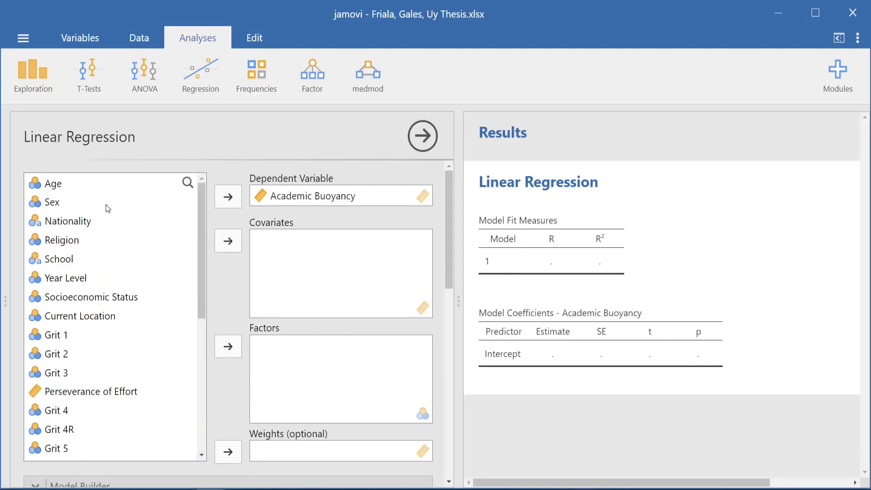
click(61, 190)
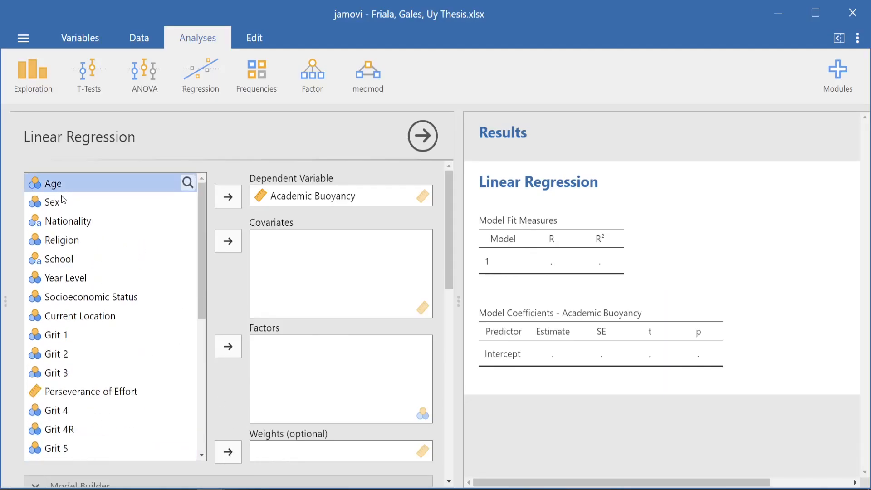
click(217, 235)
click(223, 240)
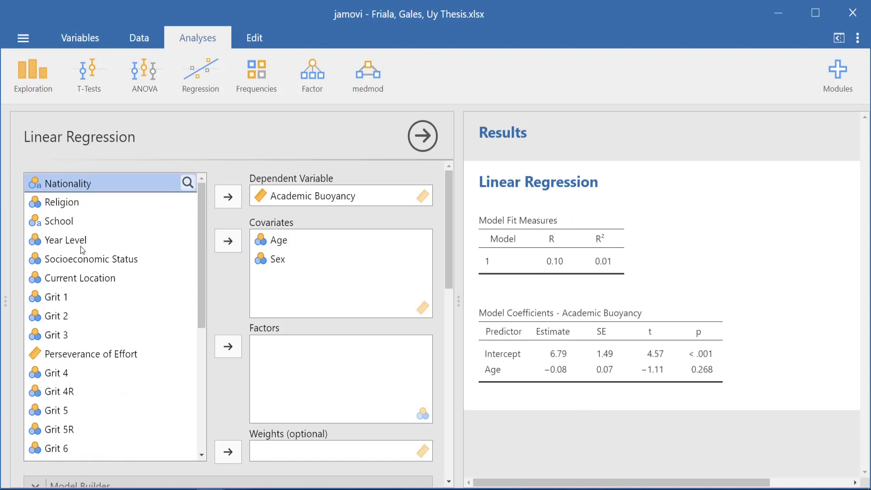
click(81, 240)
click(225, 243)
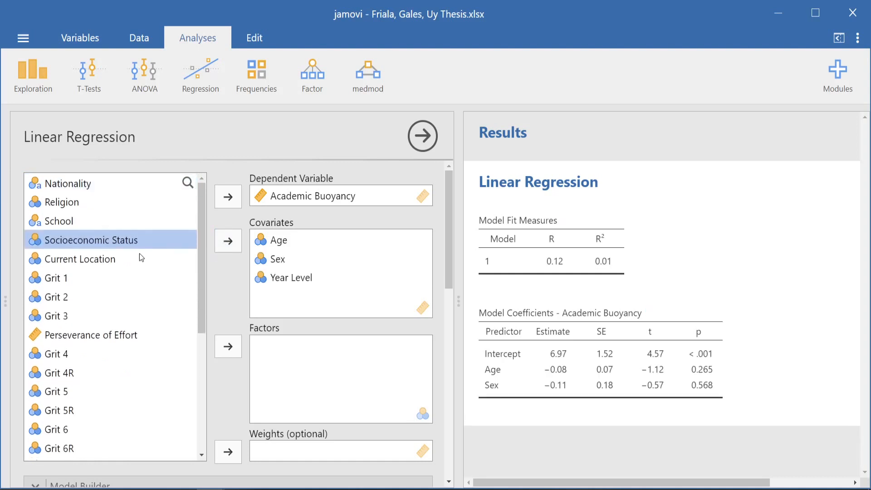
click(221, 250)
click(225, 247)
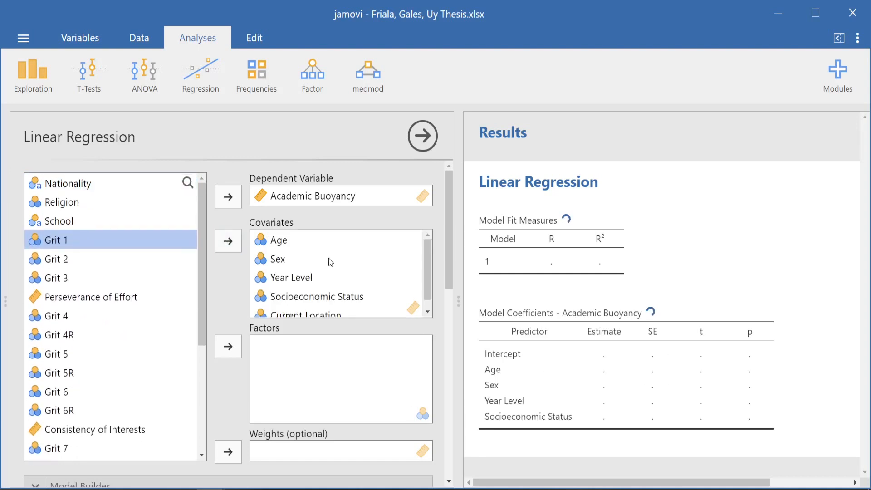
click(100, 202)
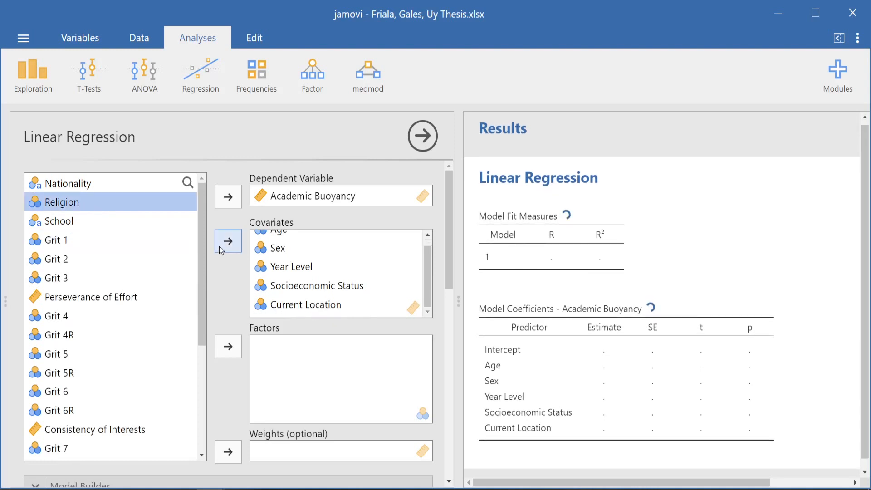
click(219, 247)
scroll(354, 285, up, 3)
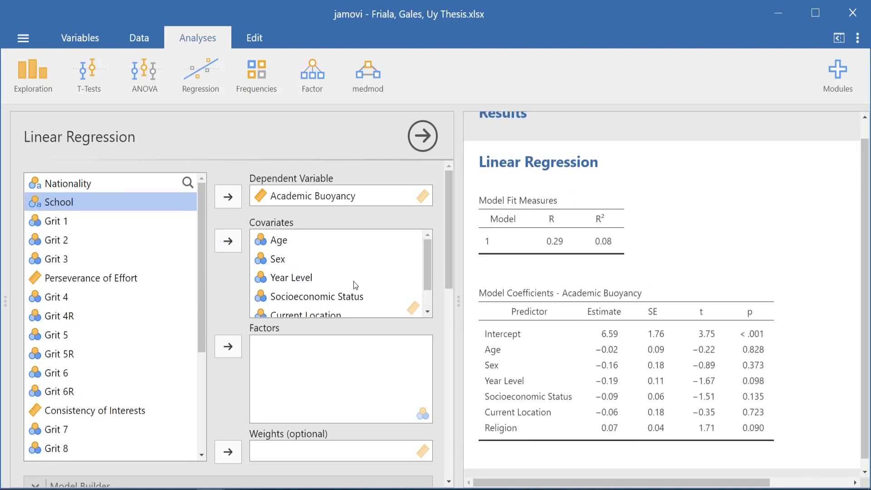
scroll(351, 284, down, 2)
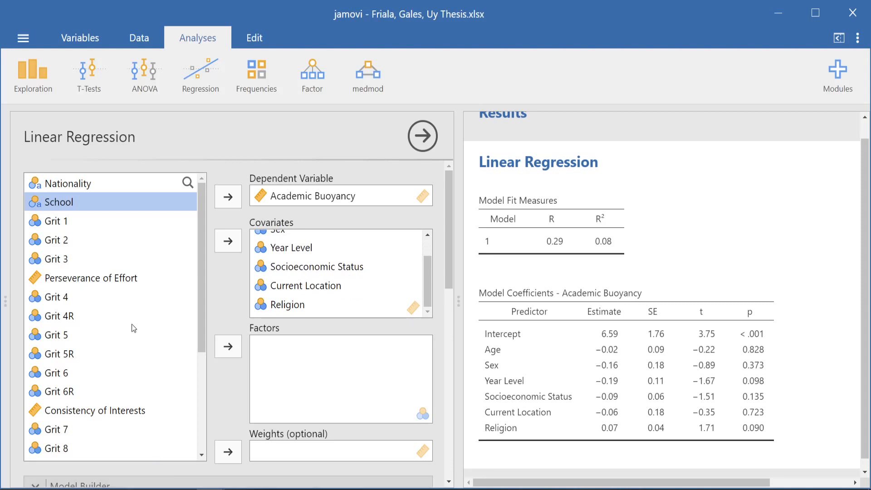
- Add the grit dimensions Perseverance of Effort, Consistency of Interests and Adaptability to Situations to the regression's covariates
click(106, 280)
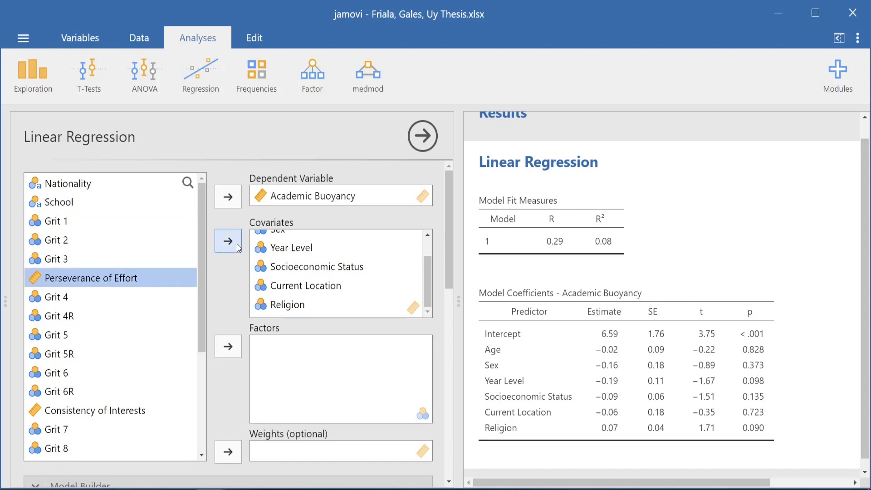
scroll(335, 273, down, 4)
scroll(225, 252, up, 4)
click(228, 241)
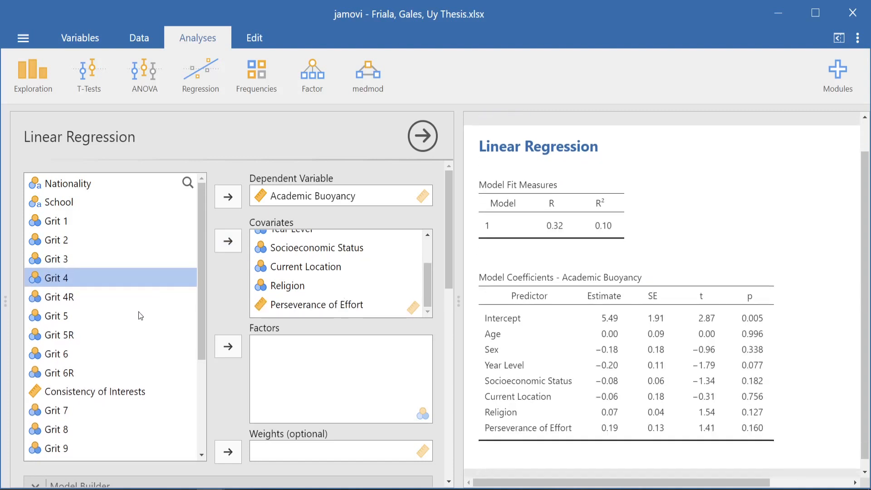
scroll(145, 331, down, 3)
click(141, 332)
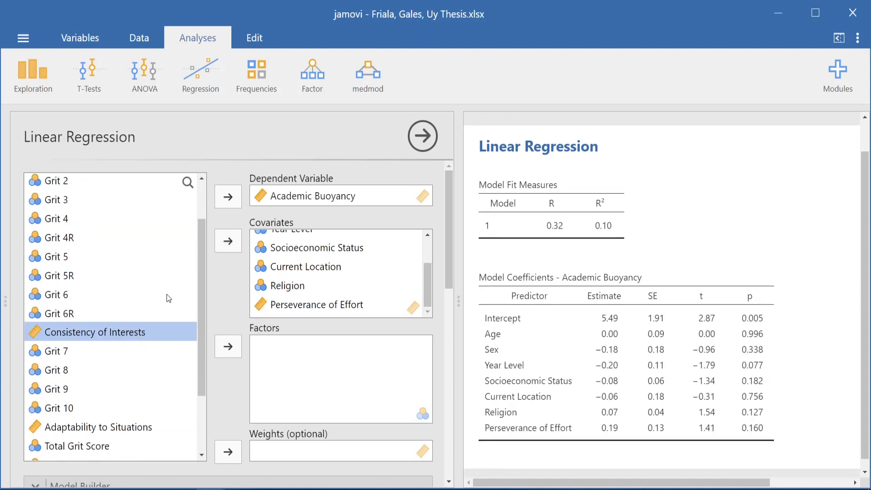
click(228, 241)
scroll(155, 339, down, 3)
click(155, 338)
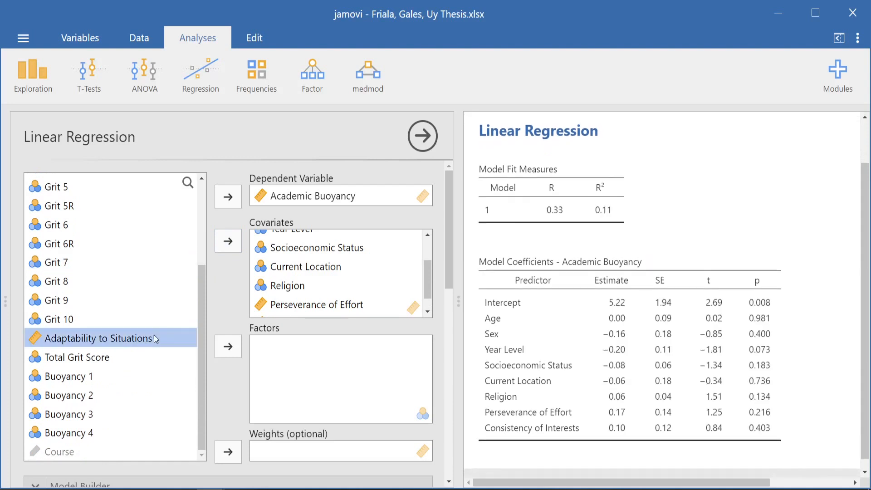
scroll(305, 278, down, 1)
click(231, 245)
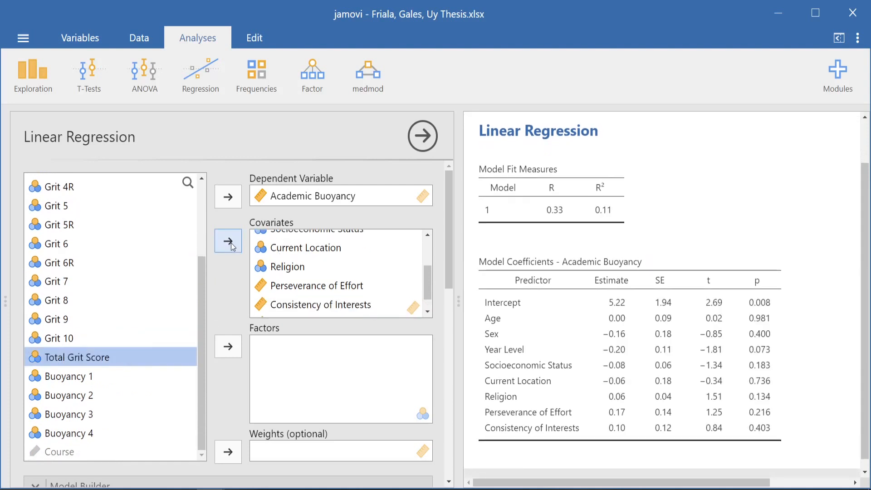
scroll(317, 264, up, 3)
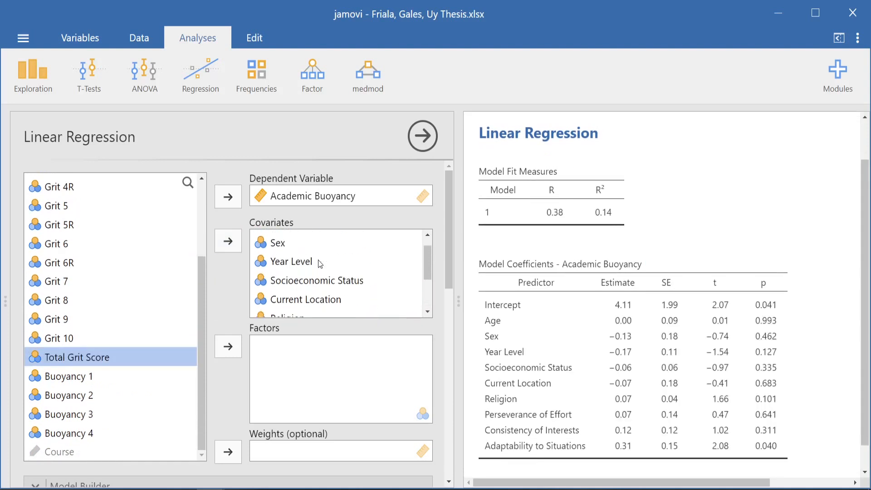
scroll(320, 264, up, 1)
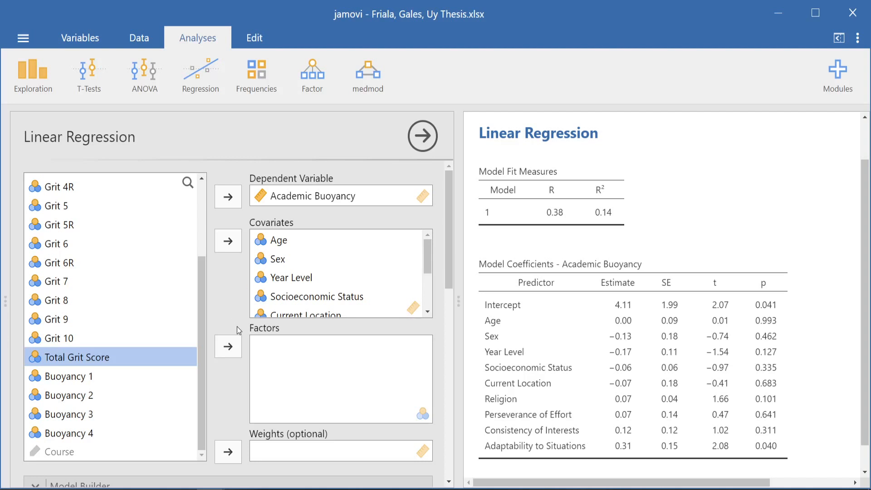
- In the Model Builder, delete the default block holding all predictors and add a new empty Block 1
scroll(237, 326, down, 5)
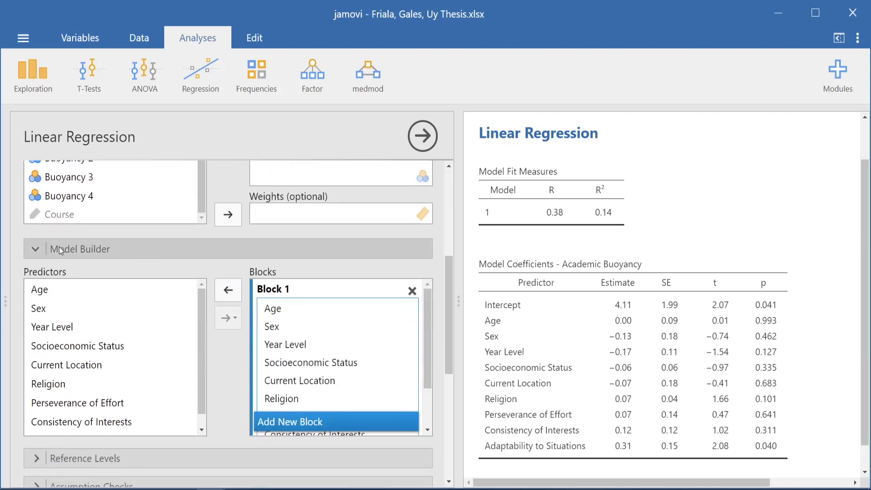
click(37, 247)
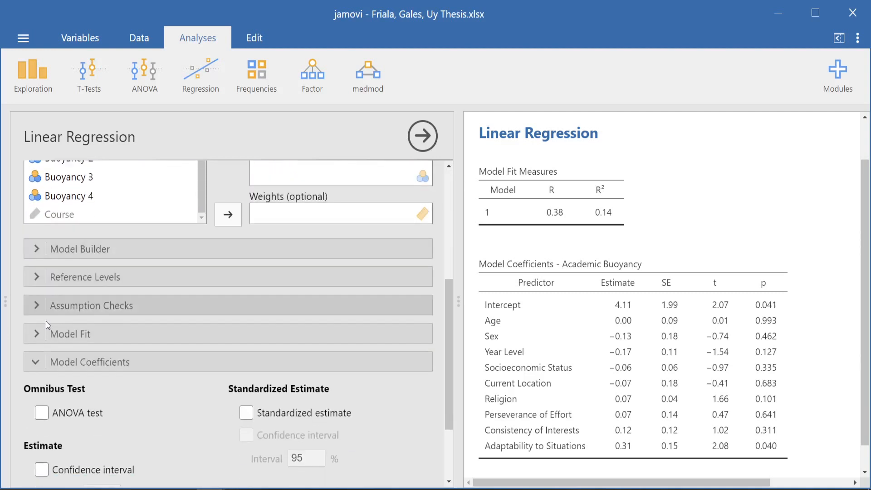
click(29, 249)
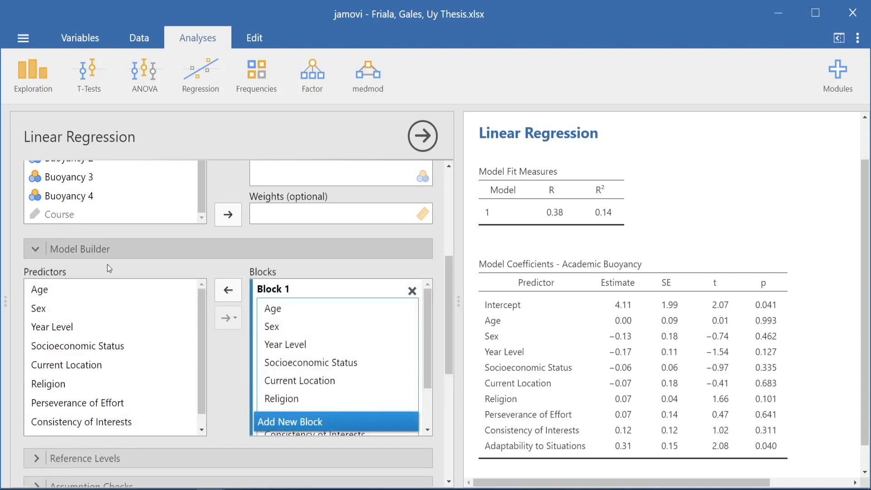
click(412, 291)
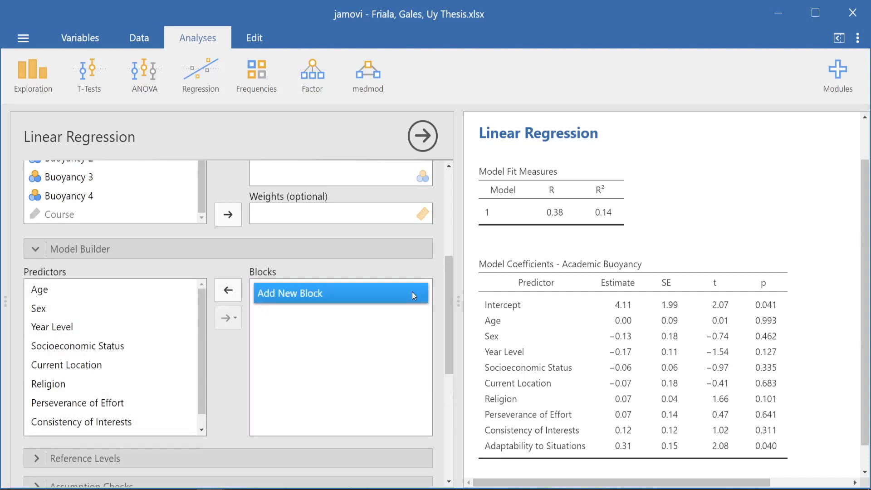
click(302, 298)
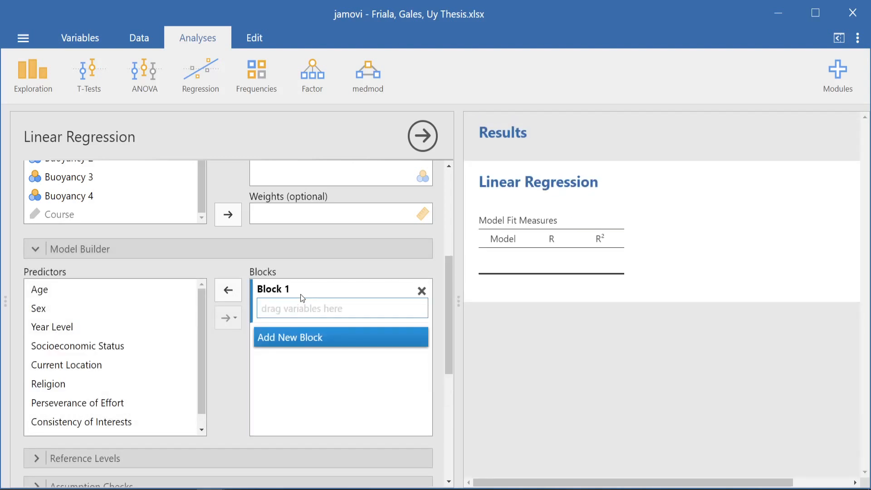
- Assign the six demographic predictors, from Age through Religion, to Block 1 of the model
click(69, 291)
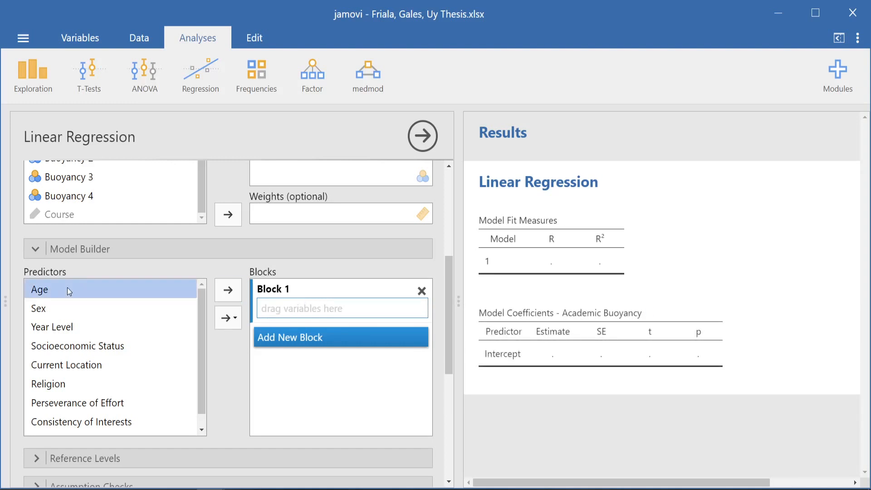
shift+click(110, 380)
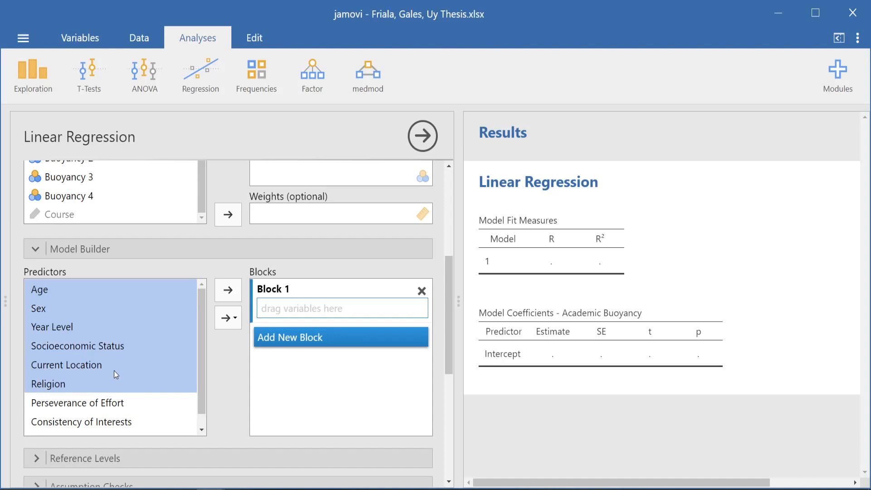
click(233, 292)
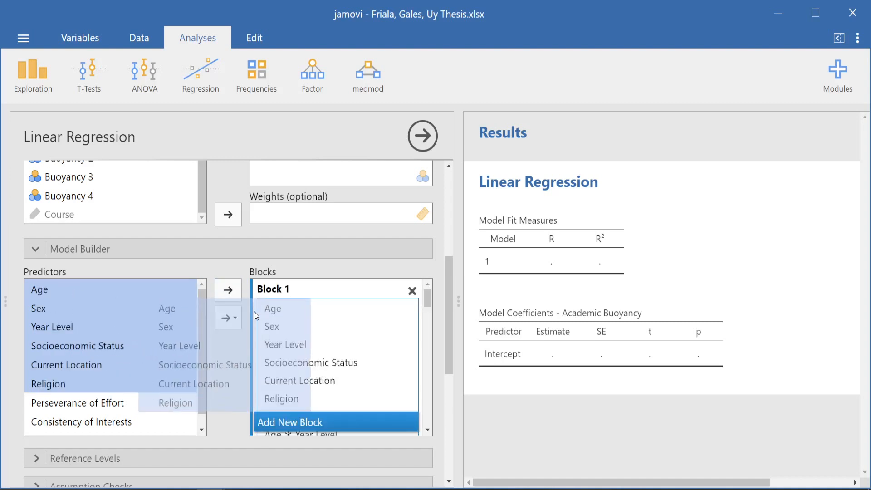
- Remove all interaction terms from Block 1, from Age ✻ Sex through the last one, keeping the six demographic main effects
scroll(343, 371, down, 3)
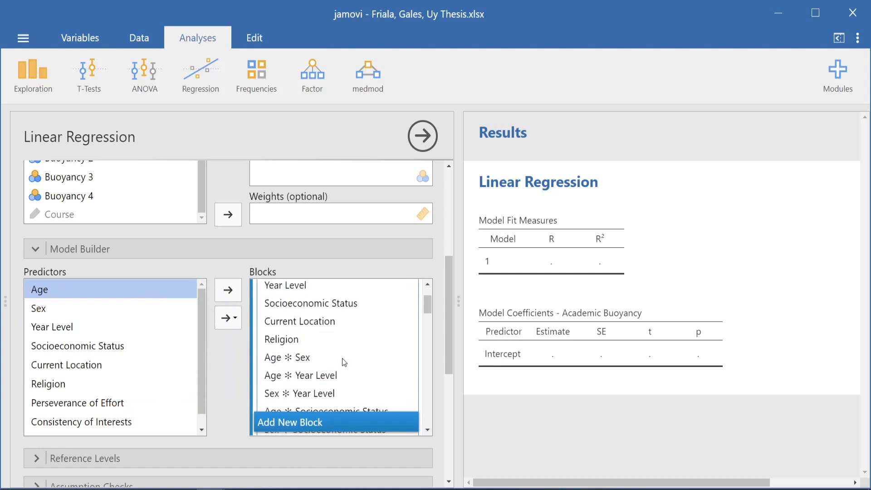
click(303, 358)
scroll(299, 359, down, 6)
scroll(299, 345, up, 6)
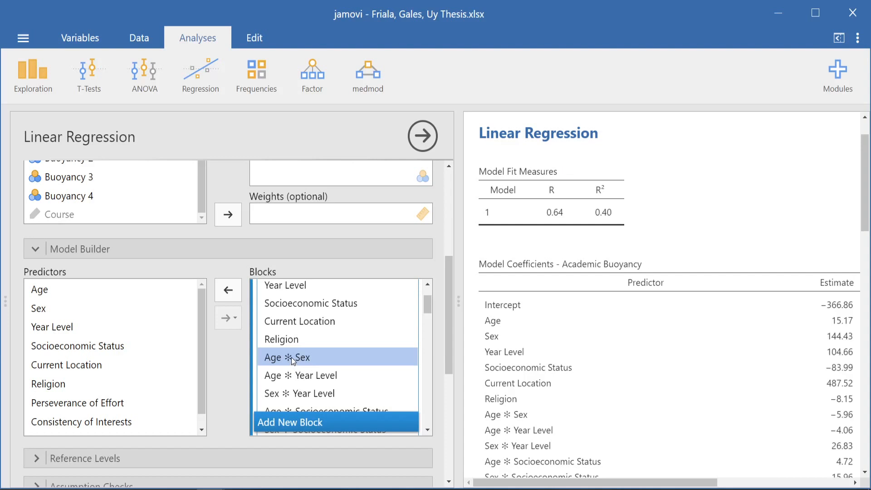
scroll(292, 357, down, 12)
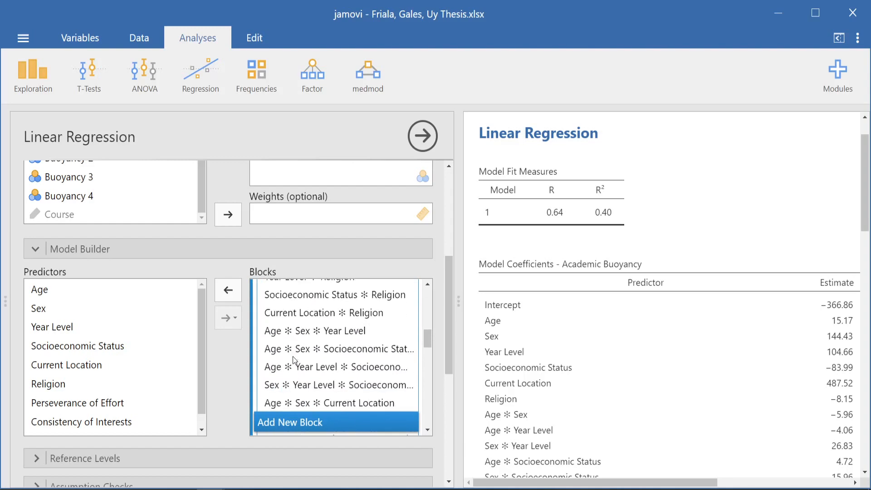
scroll(307, 377, down, 10)
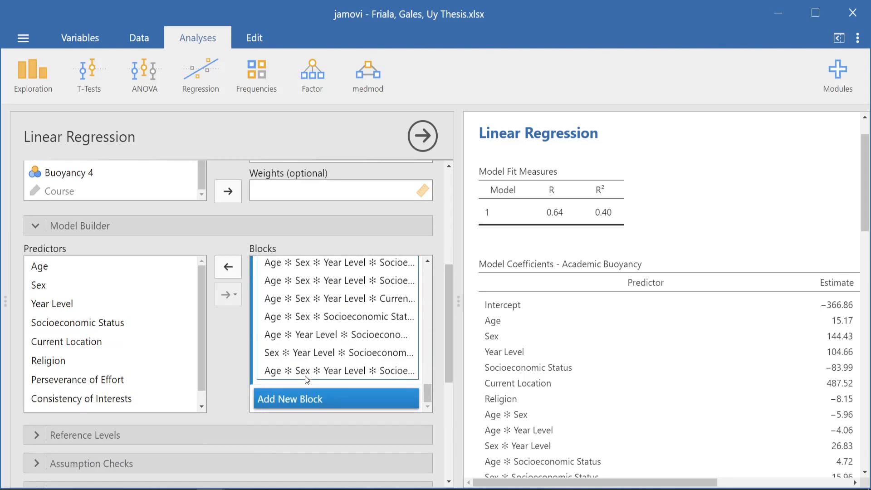
scroll(249, 363, up, 5)
shift+click(289, 394)
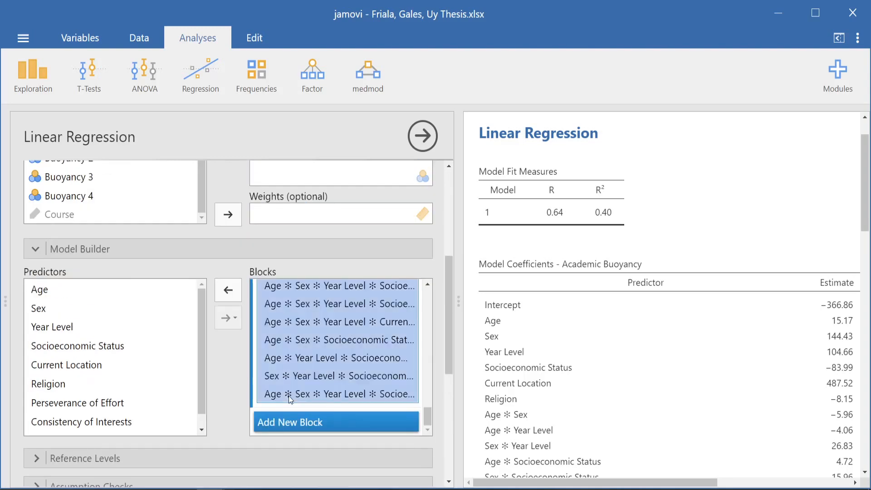
click(228, 291)
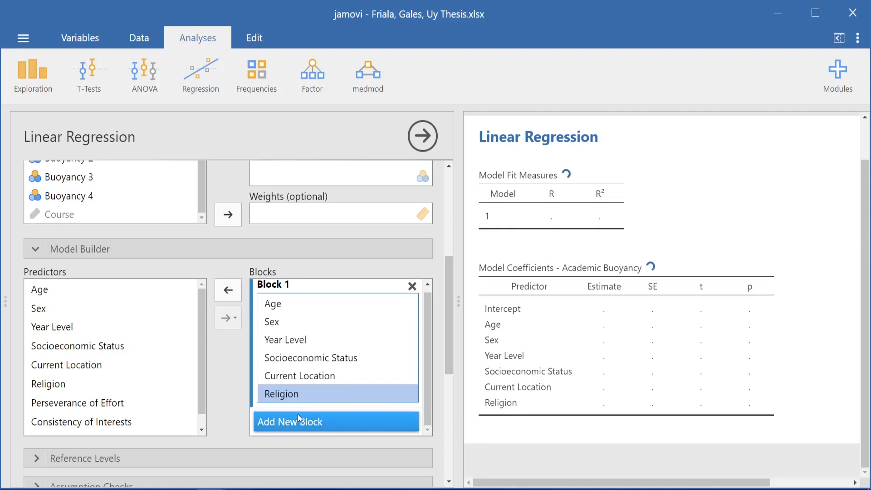
click(280, 306)
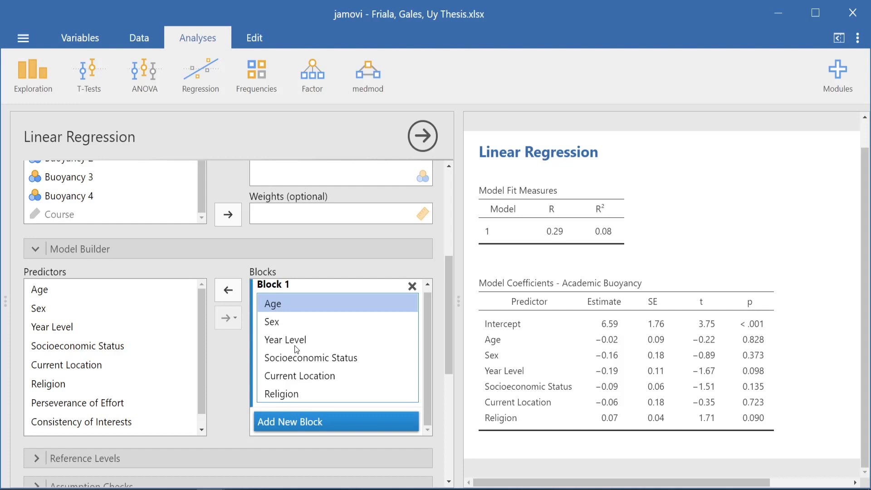
- Add Block 2 to the model and place Perseverance of Effort, Consistency of Interests and Adaptability to Situations in it
click(303, 423)
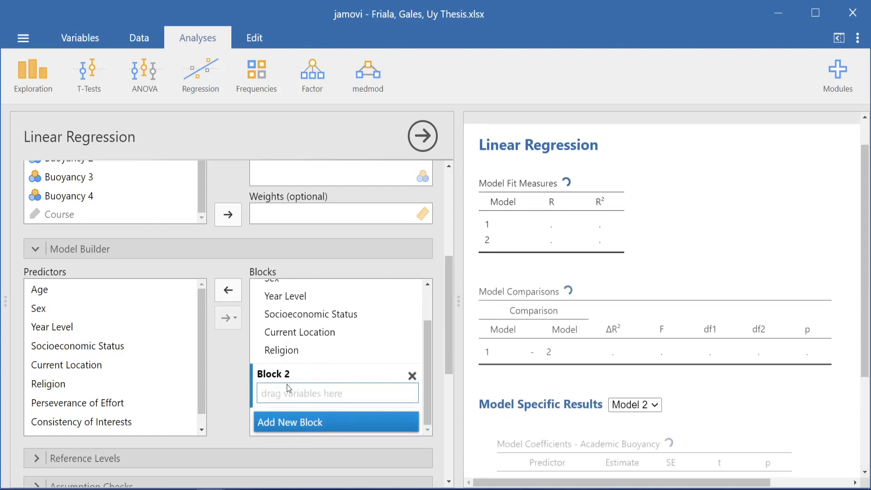
scroll(108, 370, down, 1)
click(111, 387)
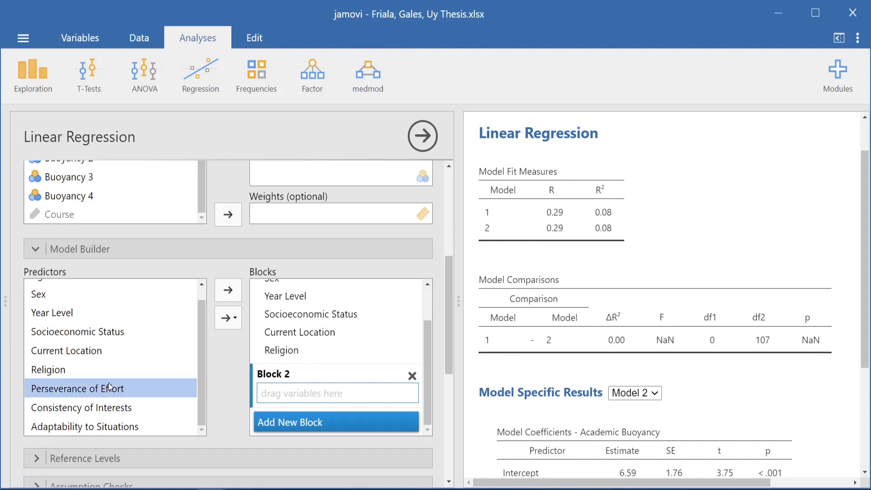
shift+click(131, 424)
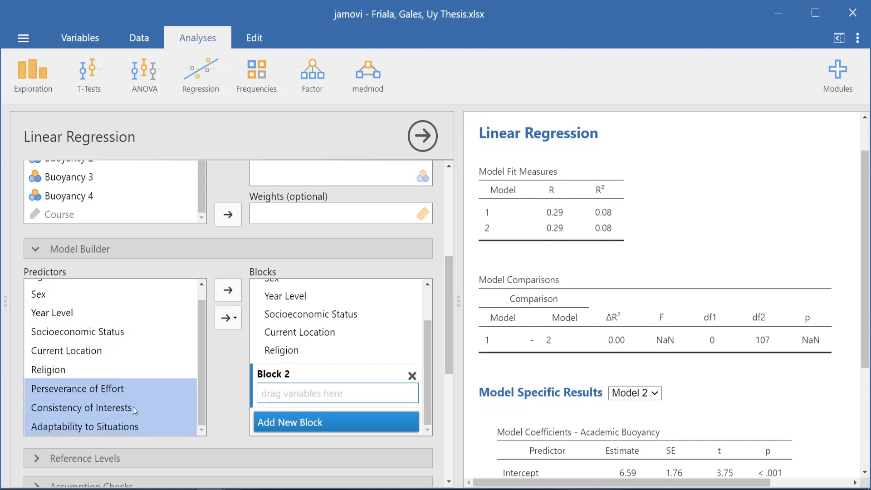
drag(120, 388, 316, 395)
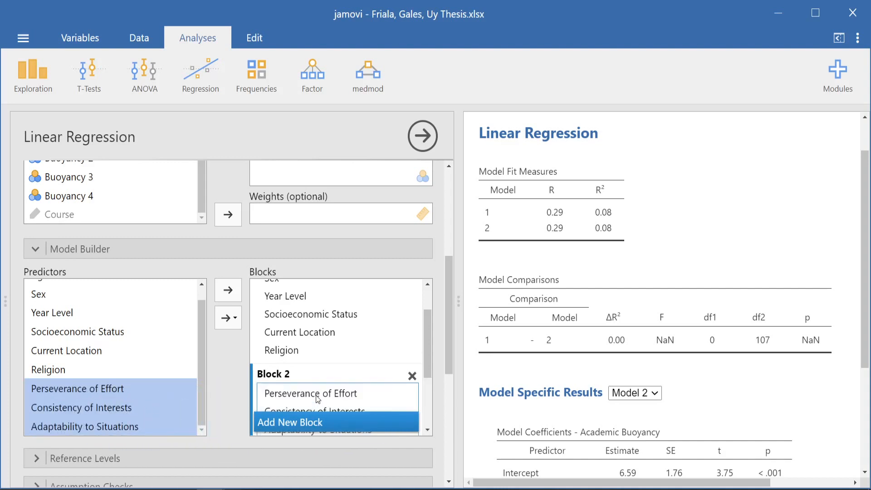
- Remove all interaction terms among the three grit dimensions from Block 2, keeping only their main effects
click(347, 343)
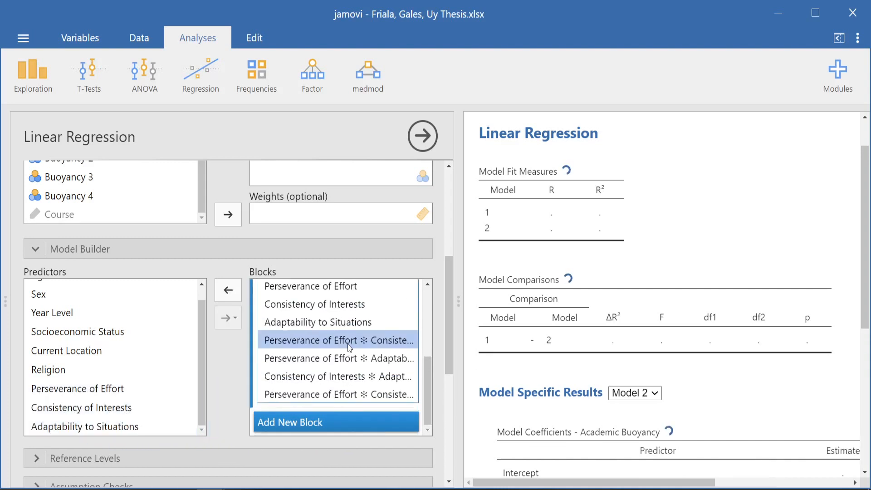
shift+click(348, 391)
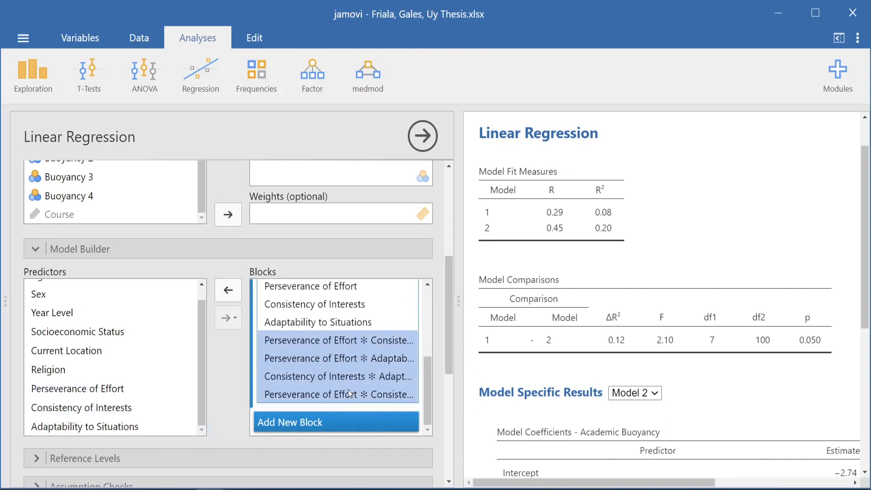
click(237, 289)
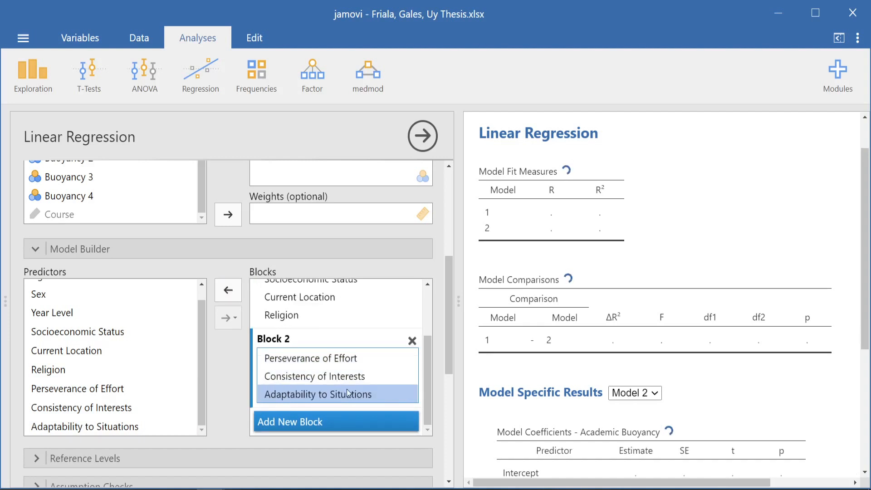
scroll(331, 296, up, 3)
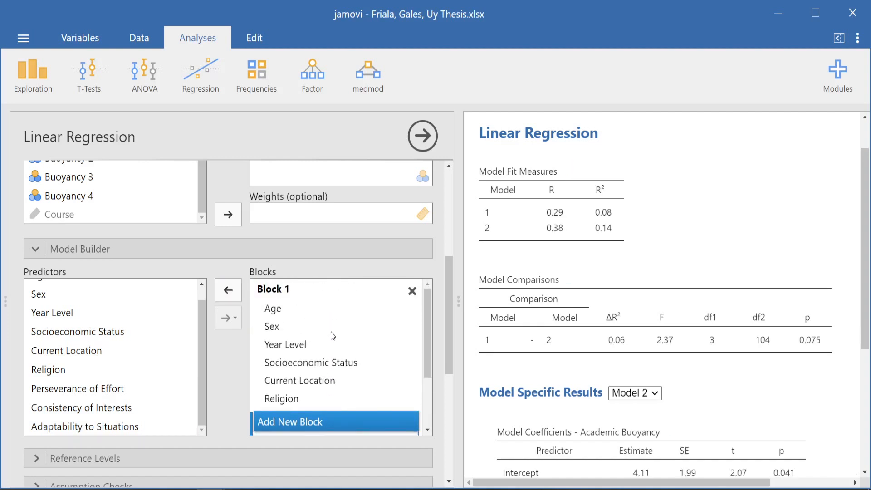
- Collapse the Model Builder section and turn on the standardized estimate for the model coefficients
click(36, 251)
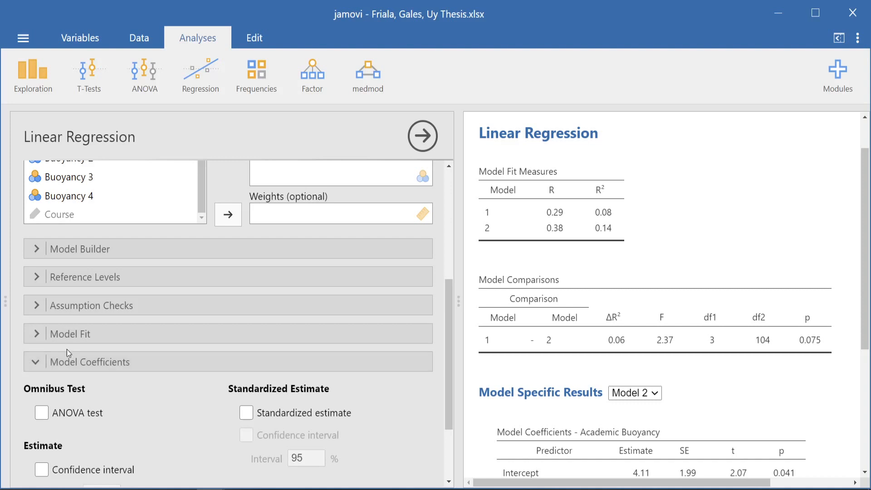
scroll(66, 350, down, 3)
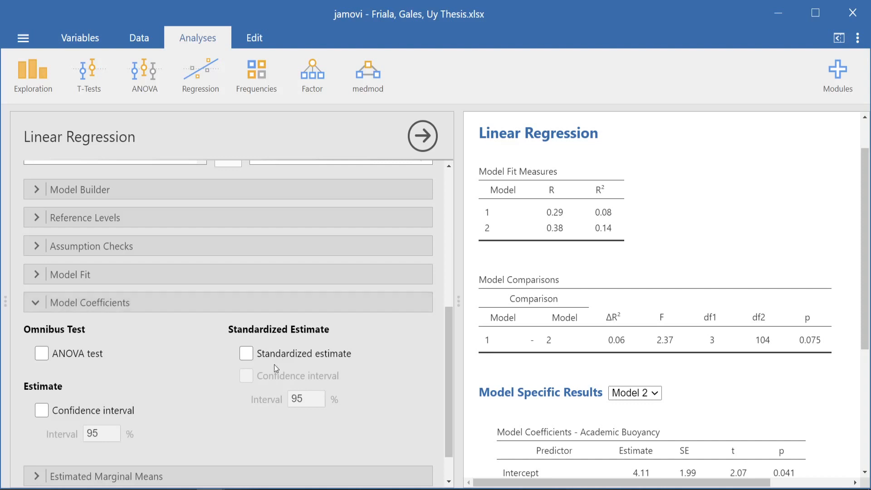
click(247, 354)
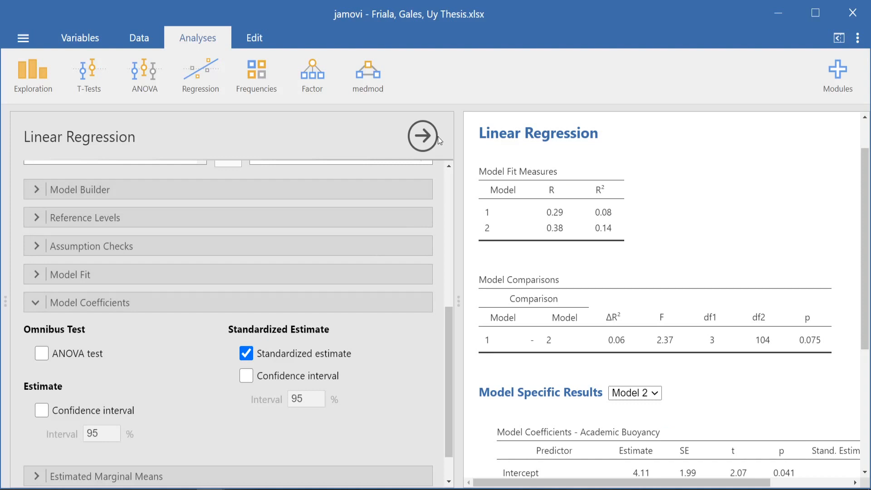
- Close the Linear Regression options and widen the results area to full width to read down to the coefficients table
scroll(394, 236, down, 2)
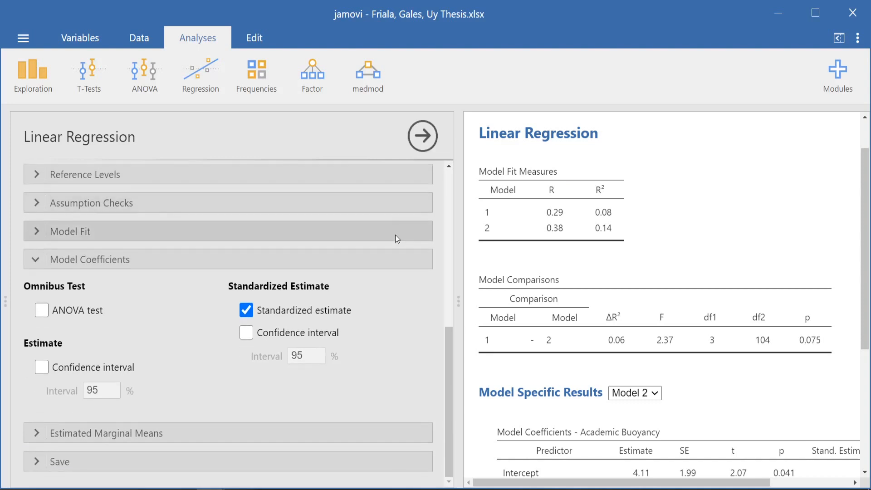
click(422, 136)
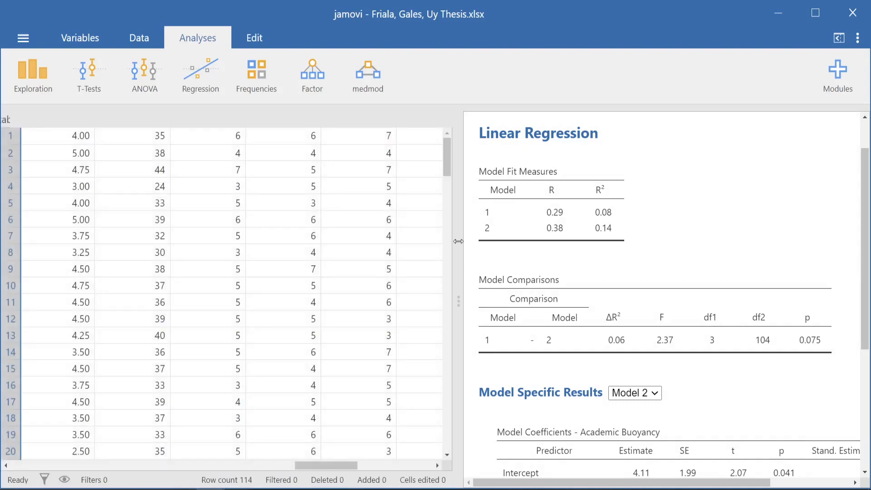
drag(453, 242, 2, 249)
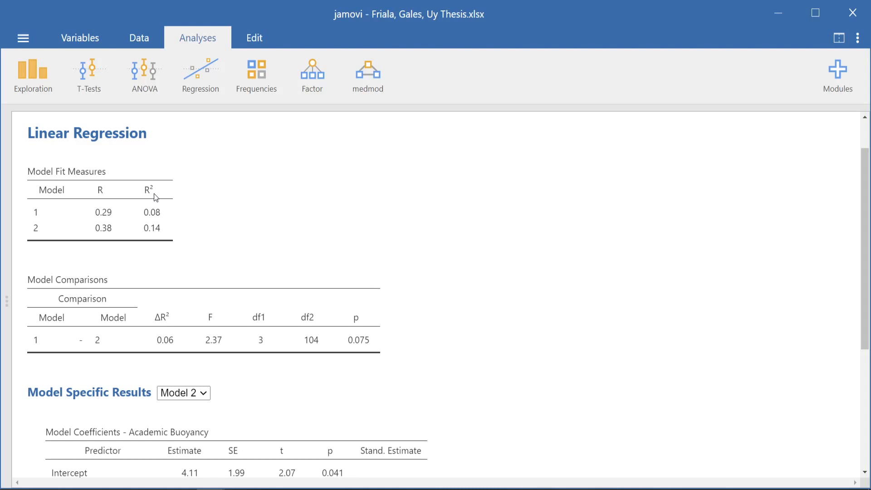
scroll(190, 275, down, 1)
scroll(189, 274, down, 5)
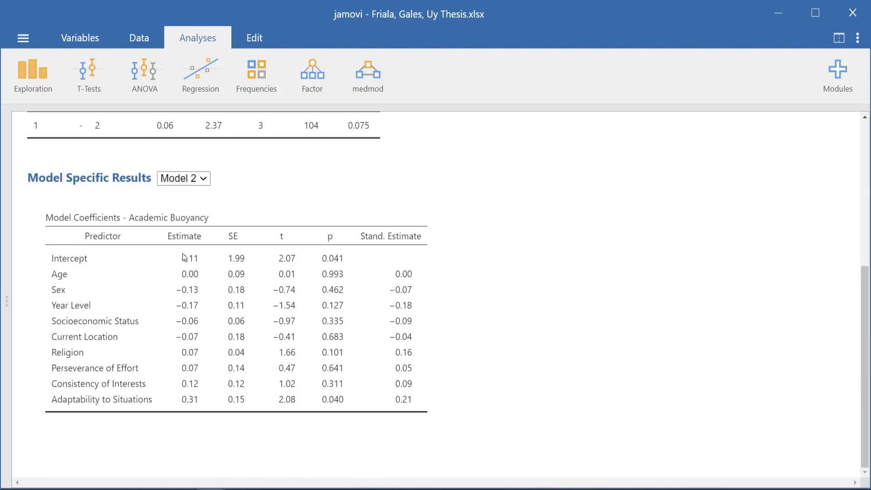
- Display the Model 1 coefficients for Academic Buoyancy, including the full Stand. Estimate column
click(194, 181)
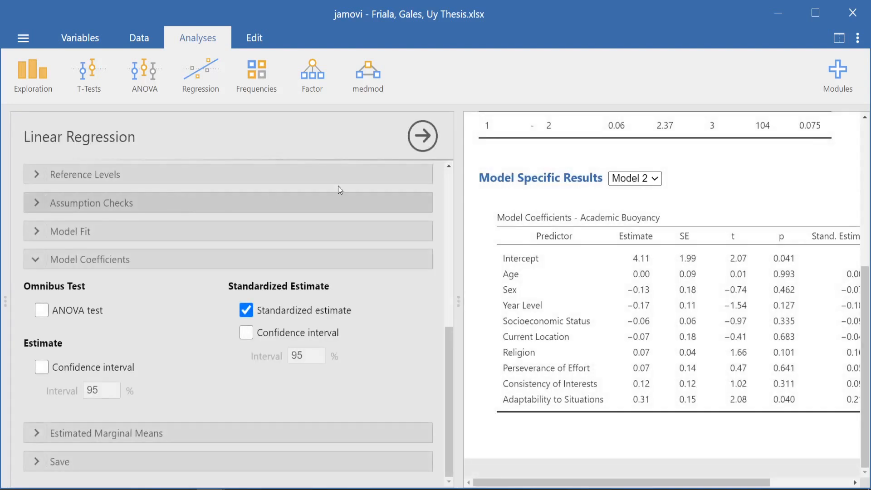
click(425, 138)
click(208, 183)
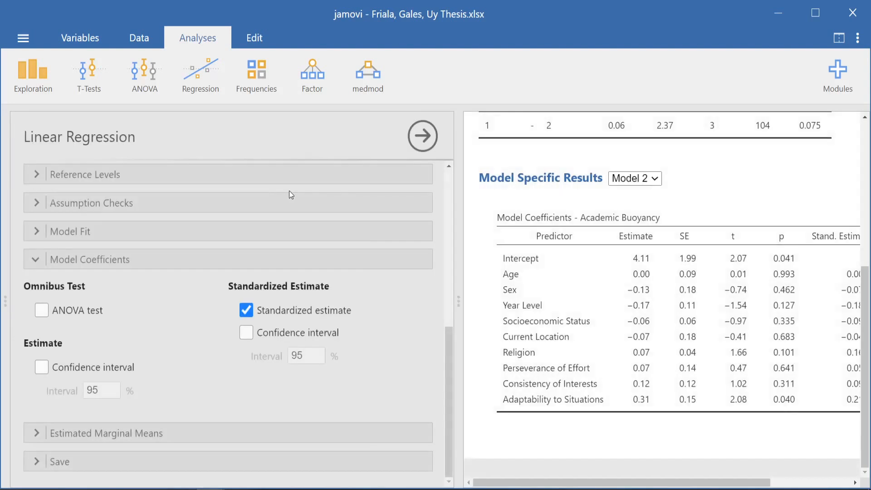
click(619, 180)
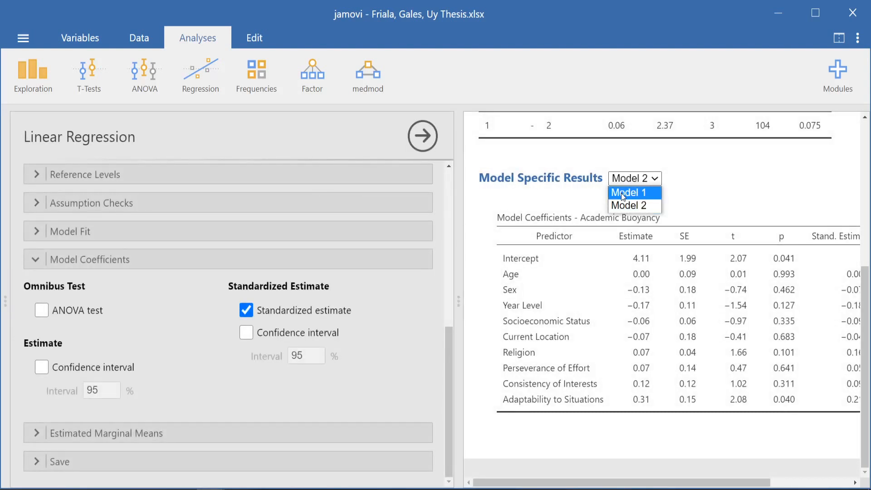
click(623, 193)
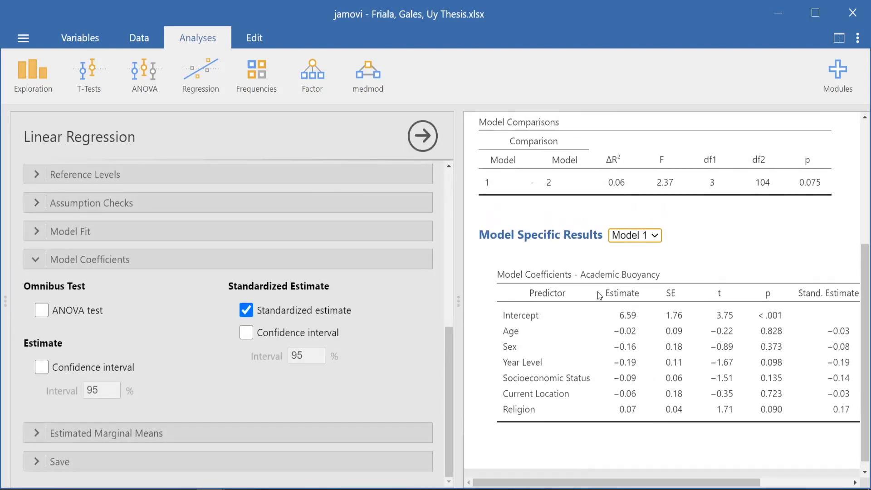
drag(560, 483, 575, 487)
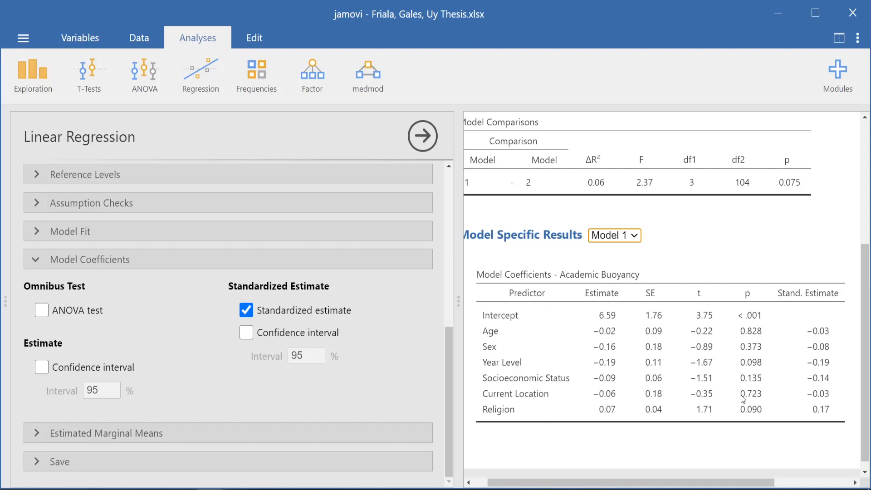
- Display the Model 2 coefficients for Academic Buoyancy and hide the analysis options to examine the table at full width
click(637, 241)
click(622, 262)
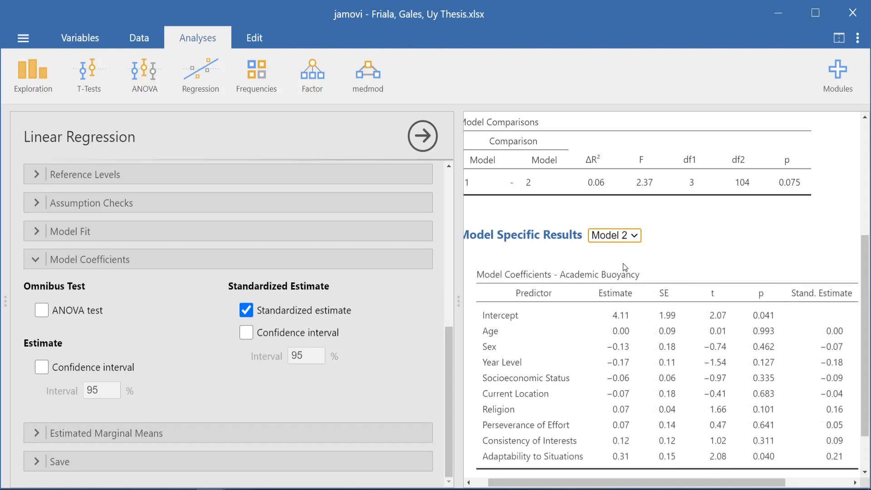
scroll(623, 265, down, 1)
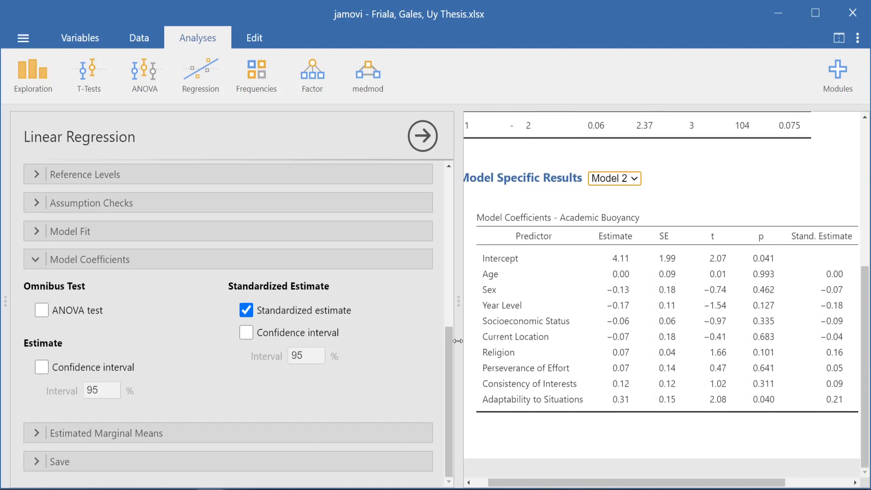
click(427, 146)
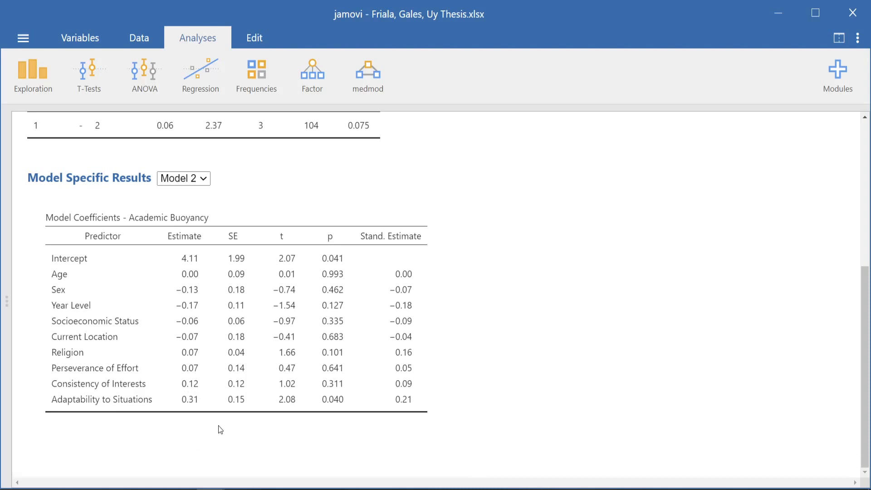
- Switch to the PowerPoint slide show and advance from the Sample Model slide to the regression results table and write-up
mouse_move(156, 488)
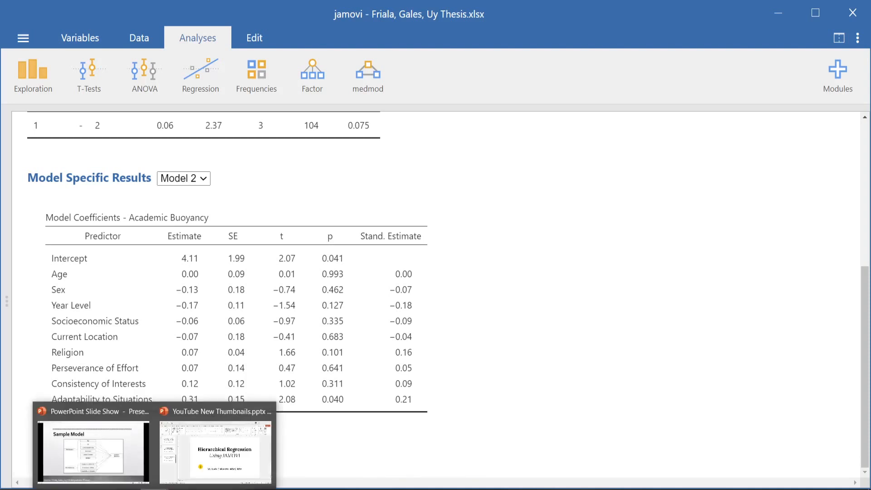
click(119, 474)
click(205, 358)
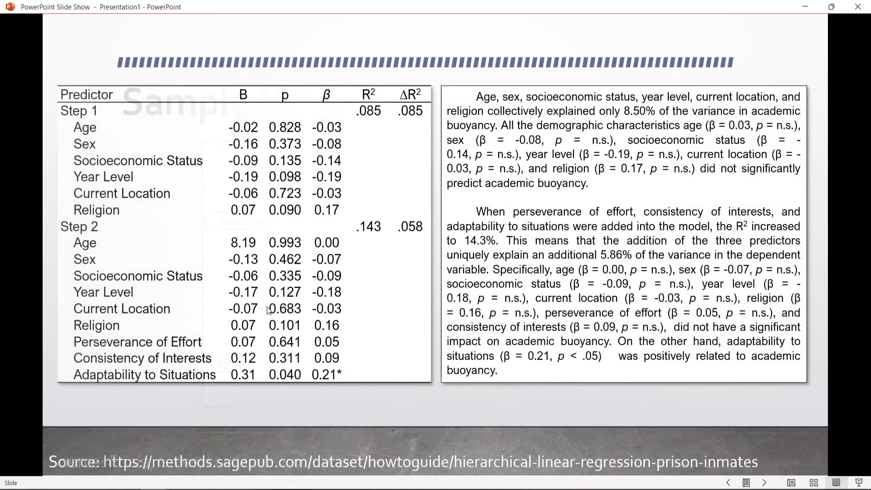